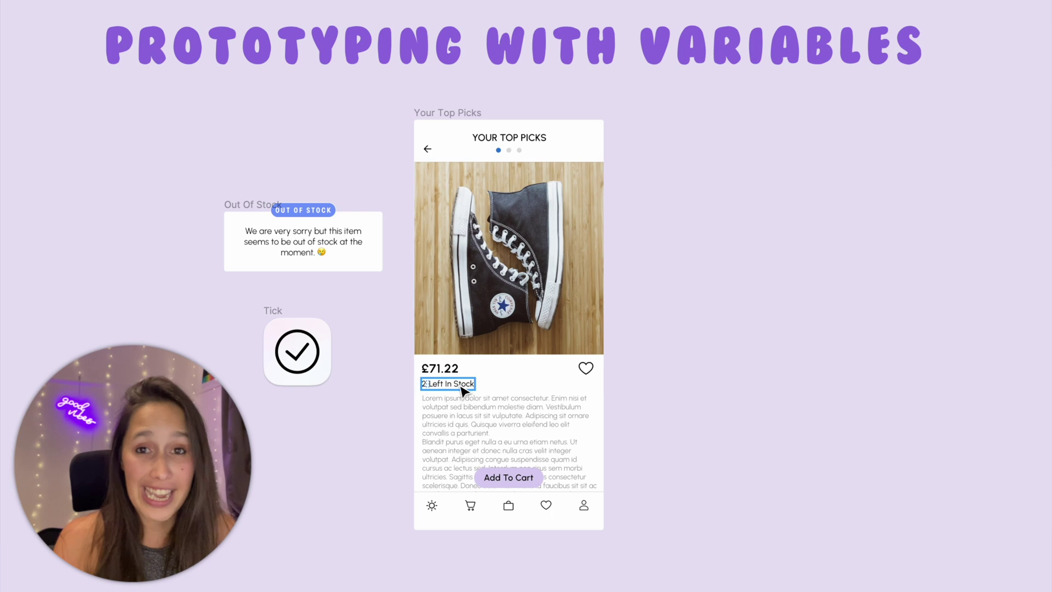
# Step: Open the local variables and rename the existing collection to "Sunshine Shoes"
pyautogui.click(1022, 435)
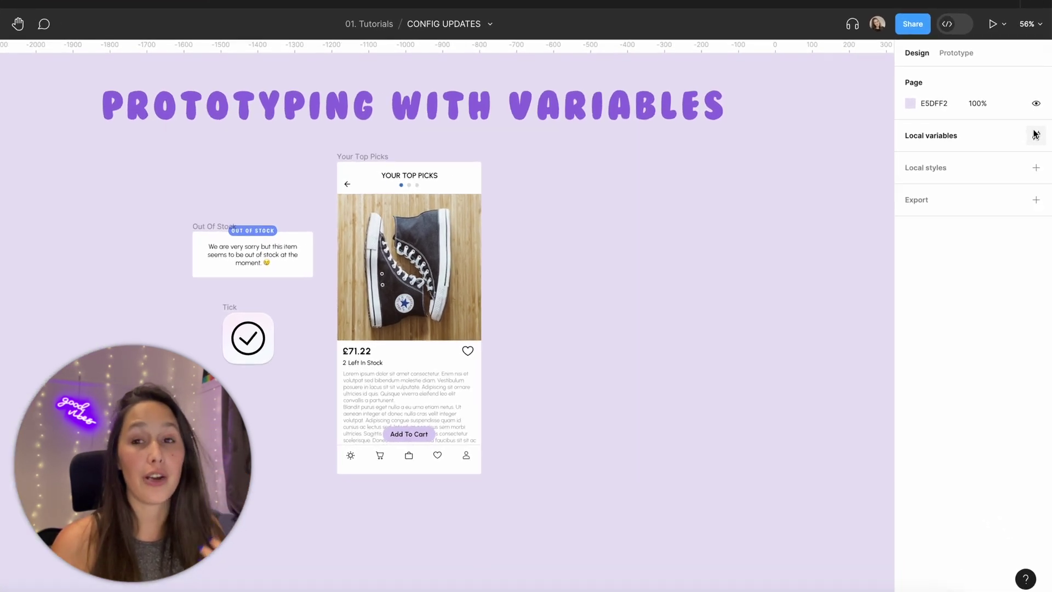
pyautogui.click(1035, 134)
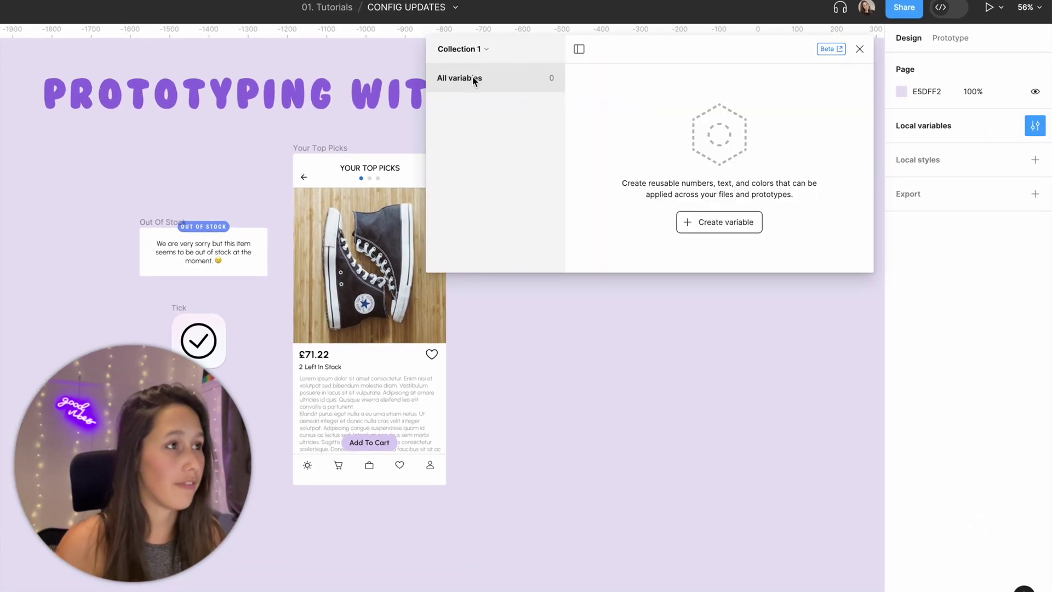
pyautogui.click(488, 53)
pyautogui.click(454, 104)
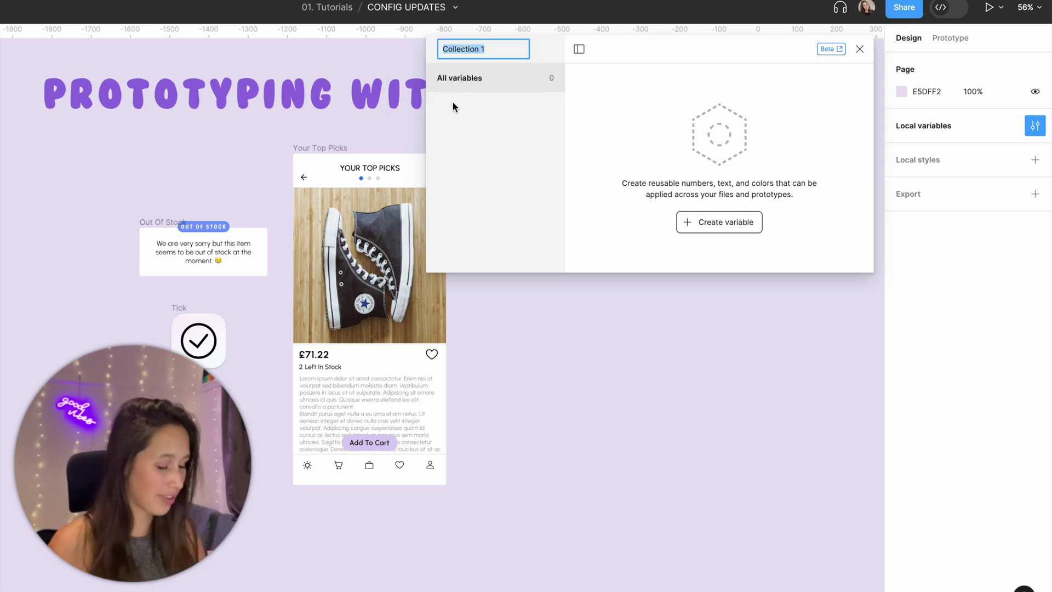
pyautogui.write('Sunshine ')
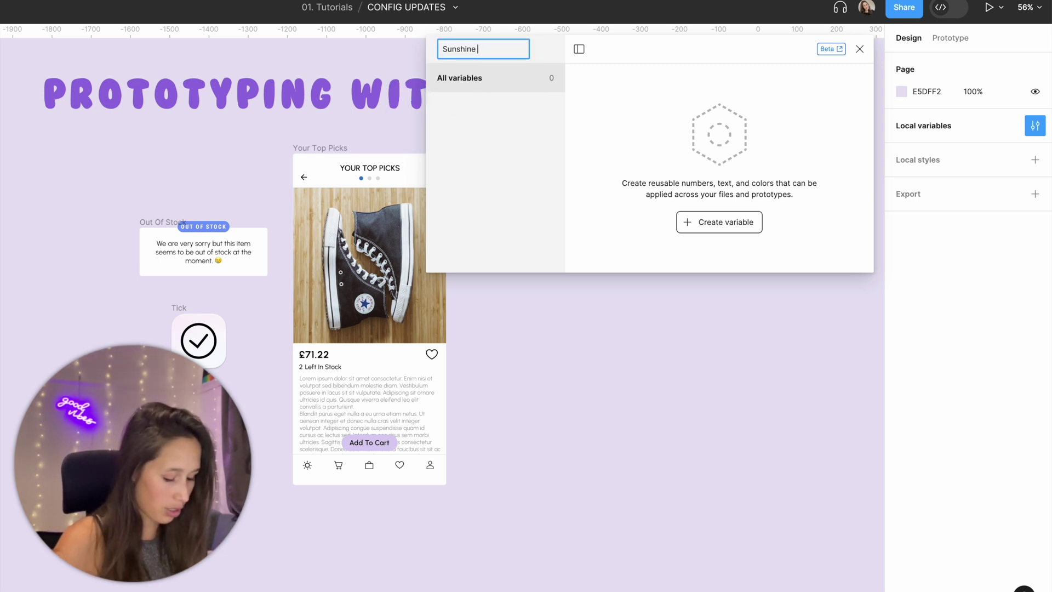
pyautogui.write('Shoes')
pyautogui.press('Return')
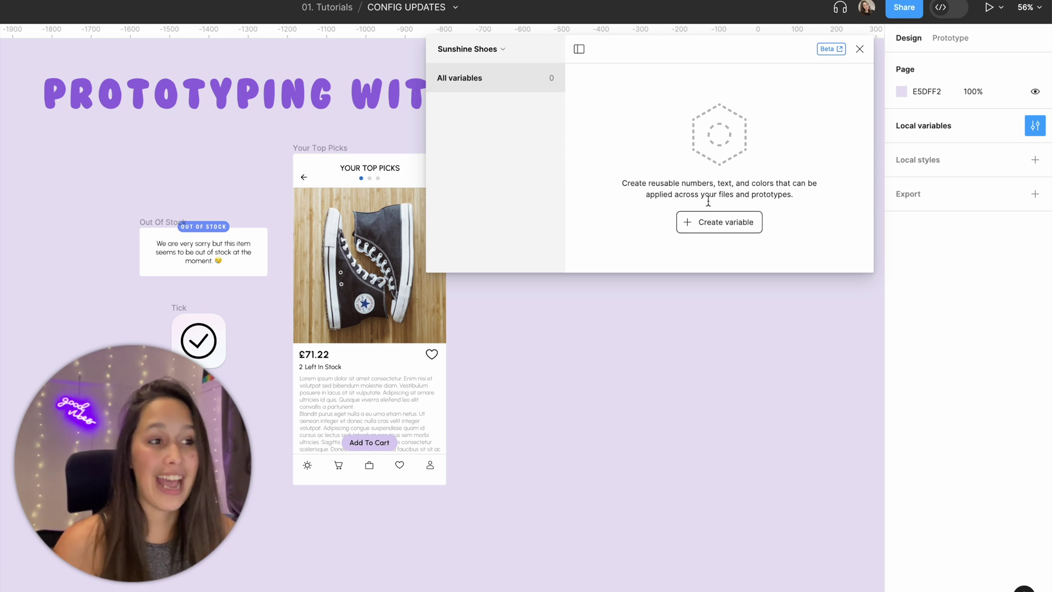
# Step: Create a number variable named "Stock" with the value 2 and close the variables window
pyautogui.click(719, 220)
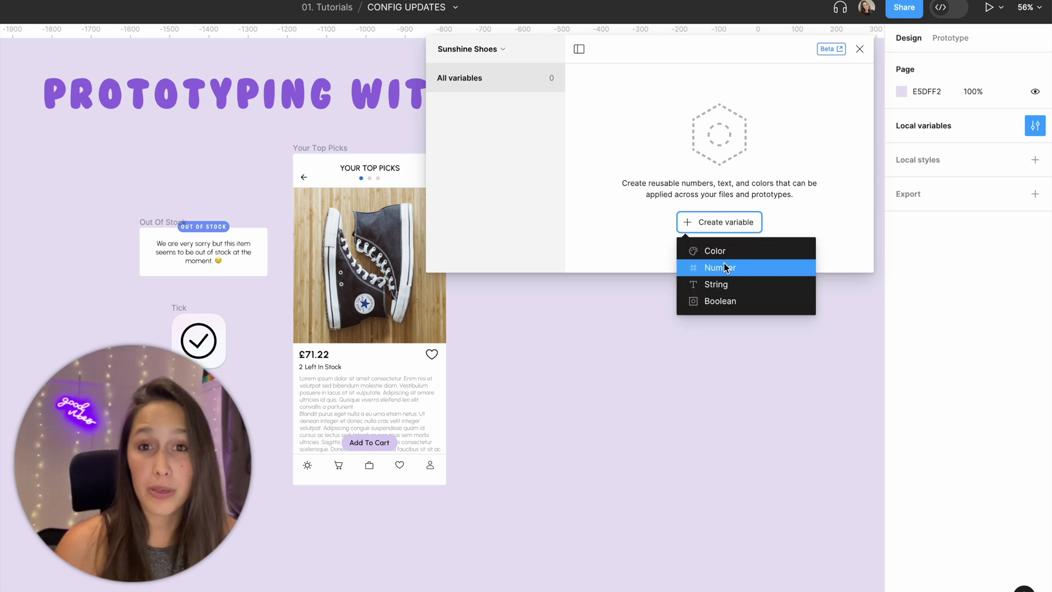
pyautogui.click(724, 267)
pyautogui.write('Stock')
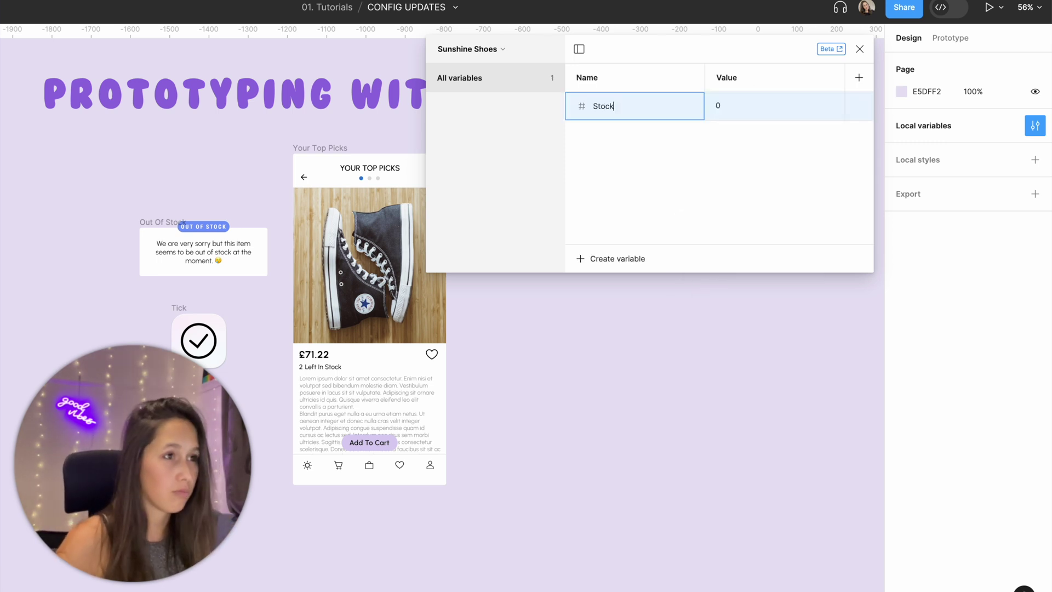
pyautogui.press('Return')
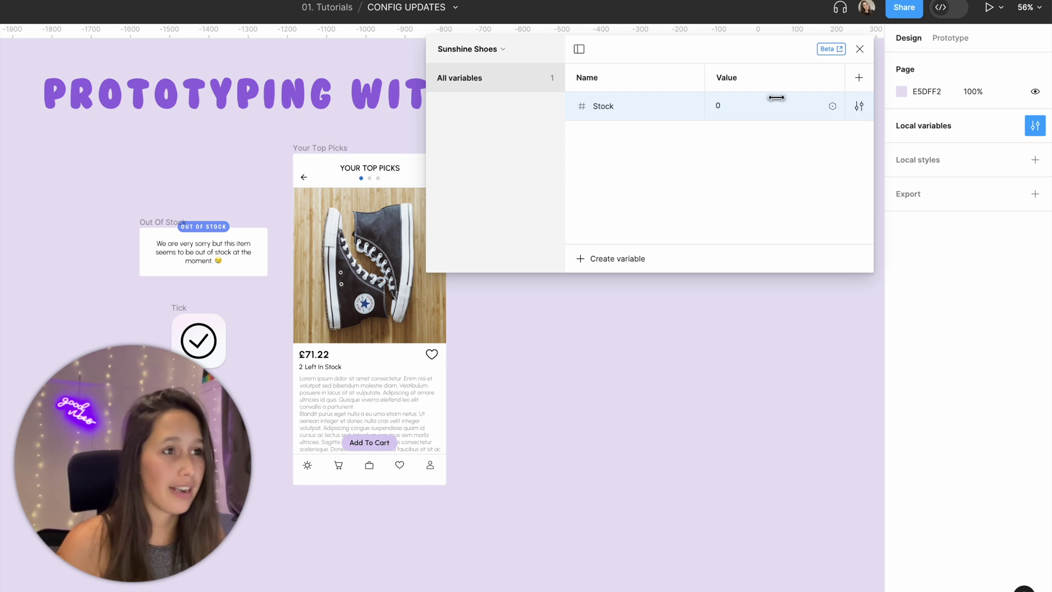
pyautogui.click(734, 106)
pyautogui.write('2')
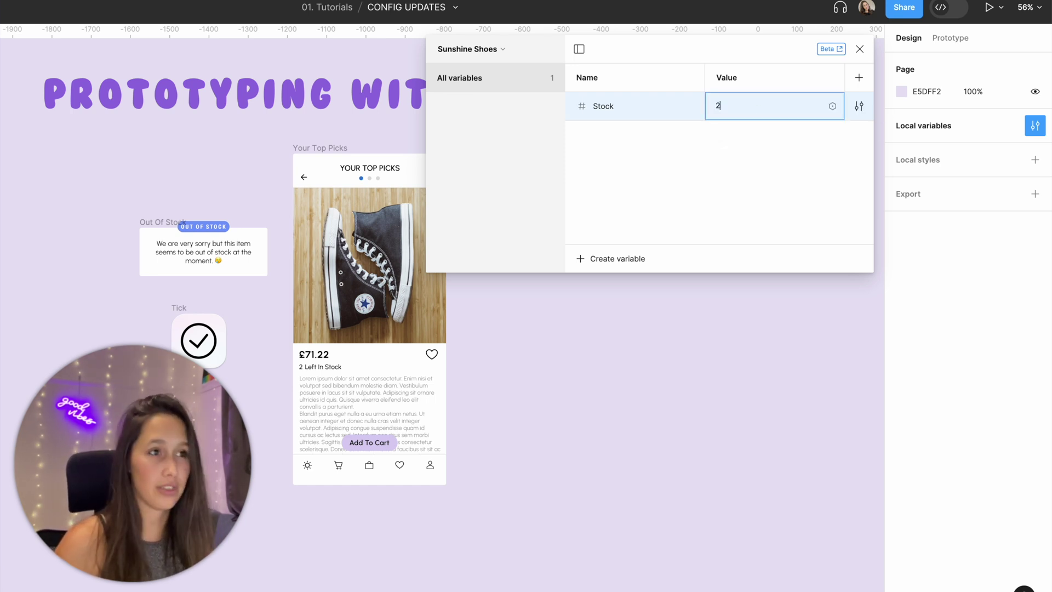
pyautogui.press('Return')
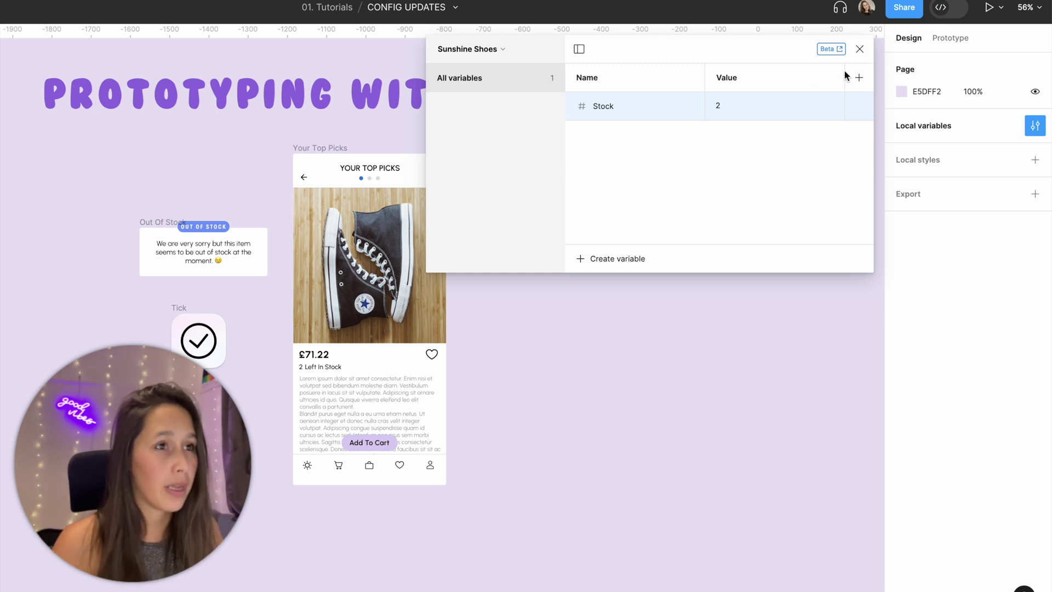
pyautogui.click(859, 50)
# Step: Bind the number text layer in front of "Left In Stock" to the Stock variable
pyautogui.scroll(4, 315, 375)
pyautogui.scroll(10, 315, 377)
pyautogui.doubleClick(255, 343)
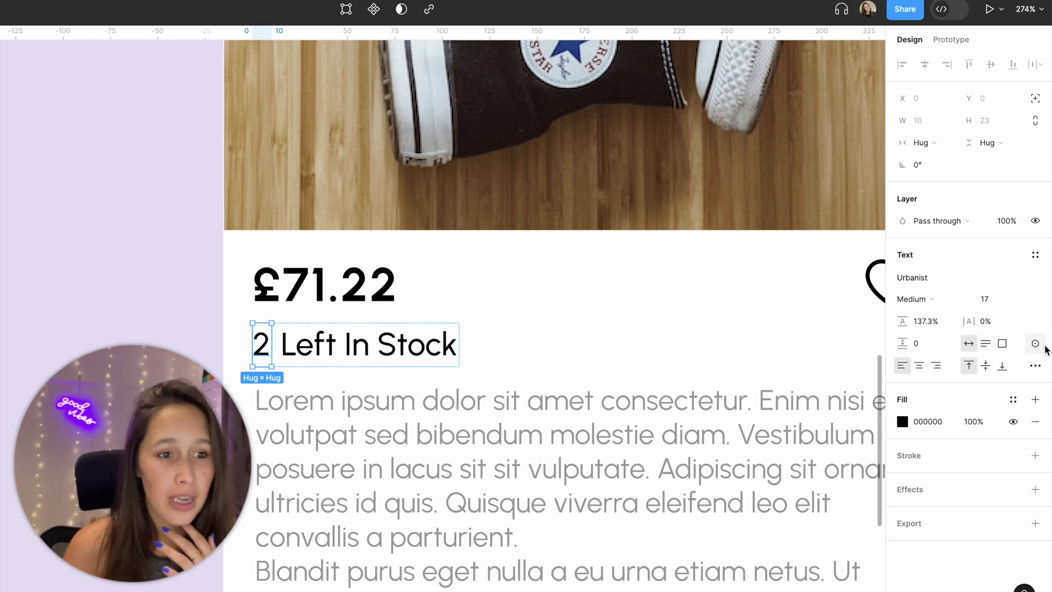
pyautogui.click(1035, 343)
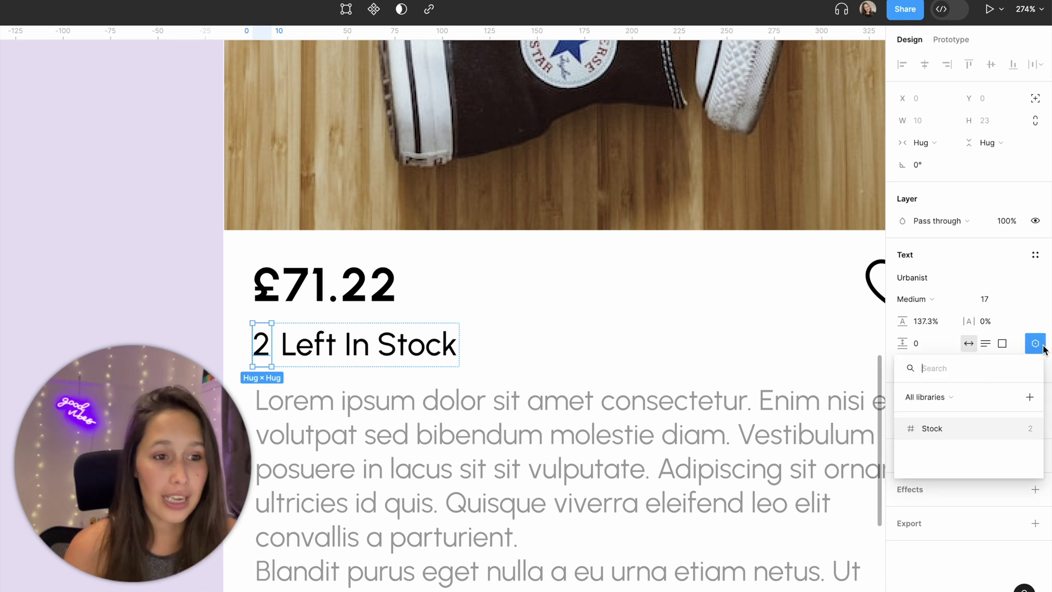
pyautogui.click(925, 431)
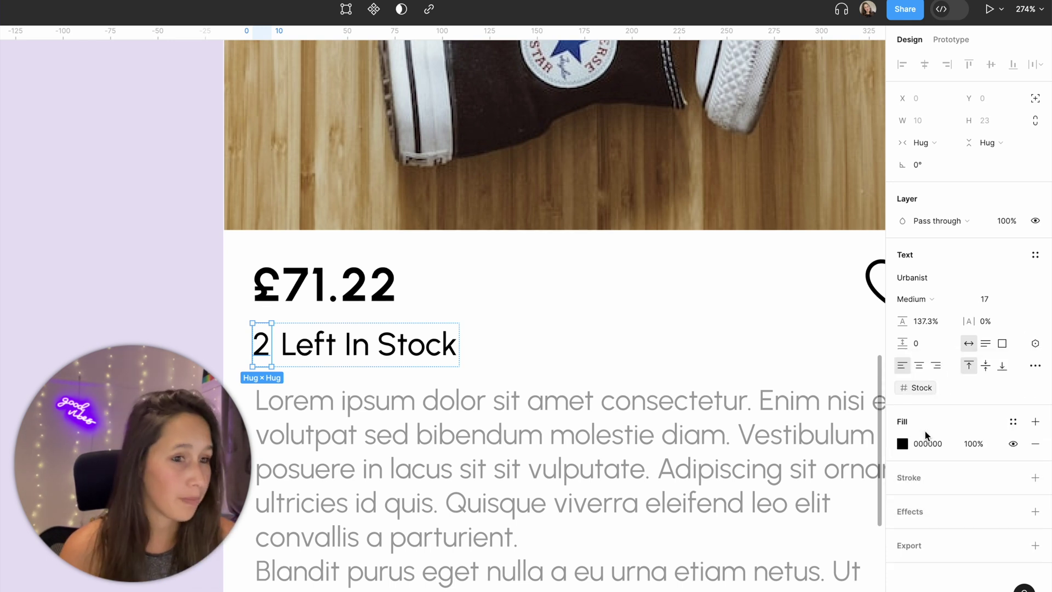
# Step: Test the variable link by setting Stock to 10 and restoring its value to 2
pyautogui.click(140, 270)
pyautogui.click(1035, 127)
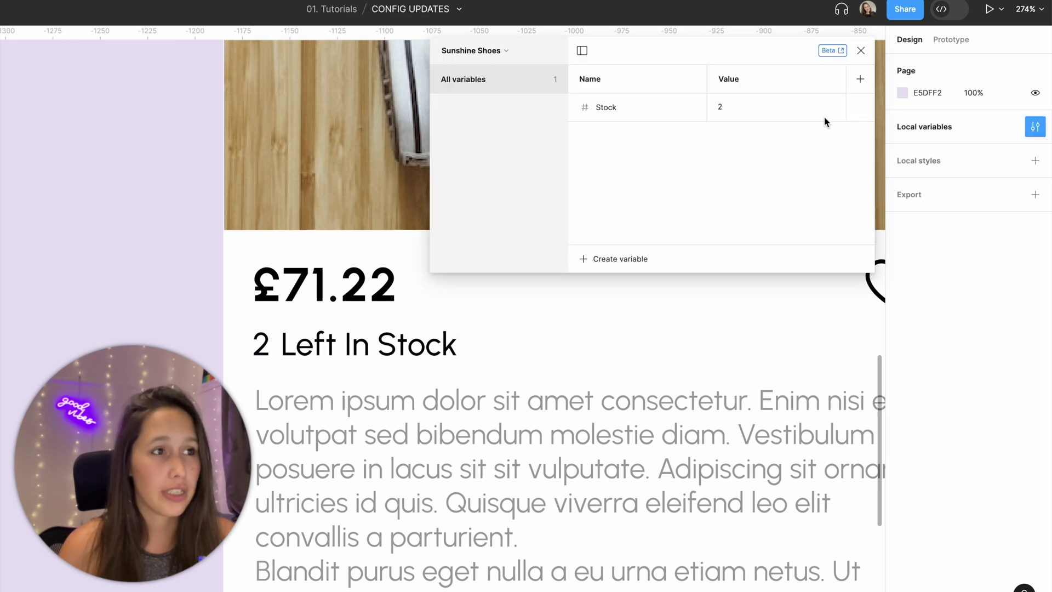
pyautogui.click(731, 111)
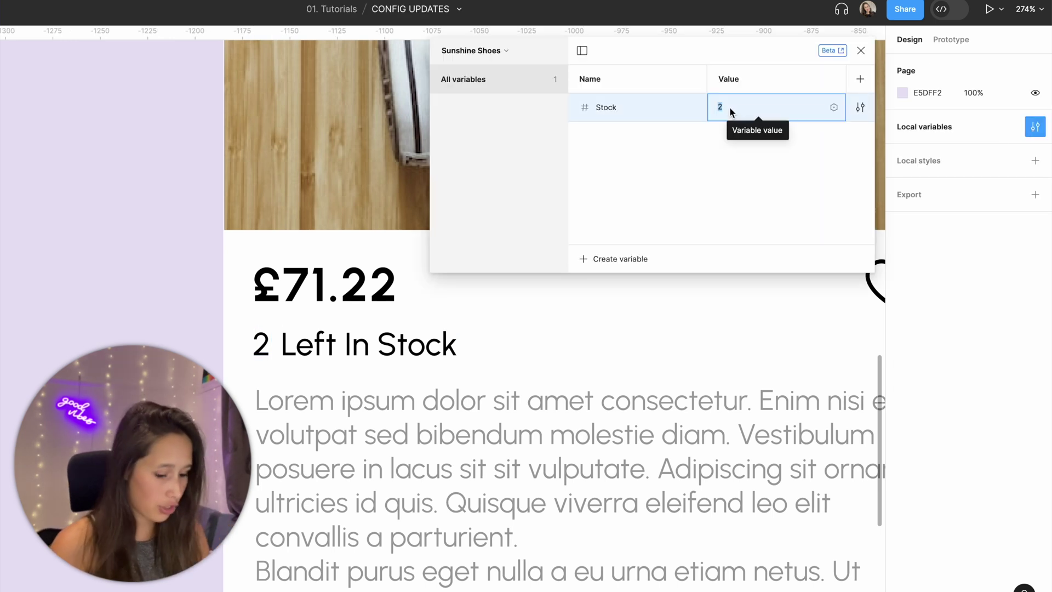
pyautogui.write('10')
pyautogui.press('Return')
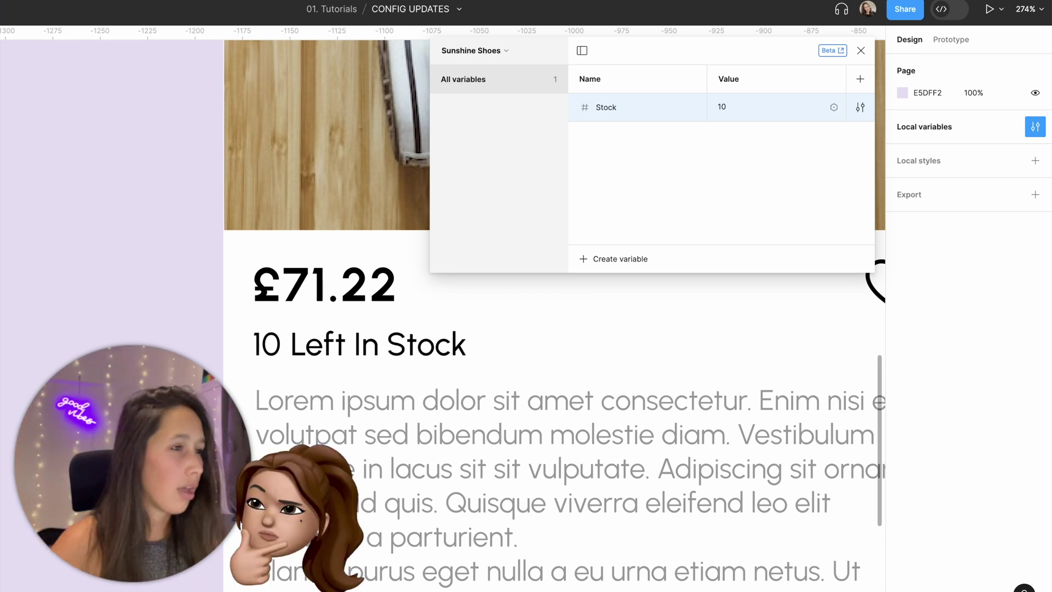
pyautogui.click(728, 108)
pyautogui.write('2')
pyautogui.press('Return')
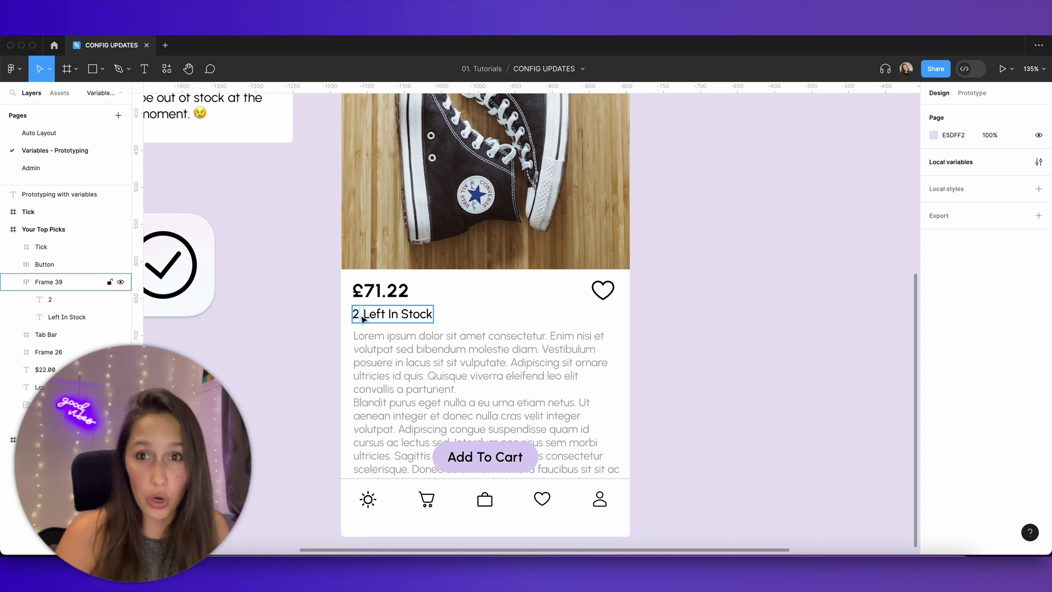
# Step: Add an on-click interaction with a Set variable action to the Add To Cart button
pyautogui.click(534, 459)
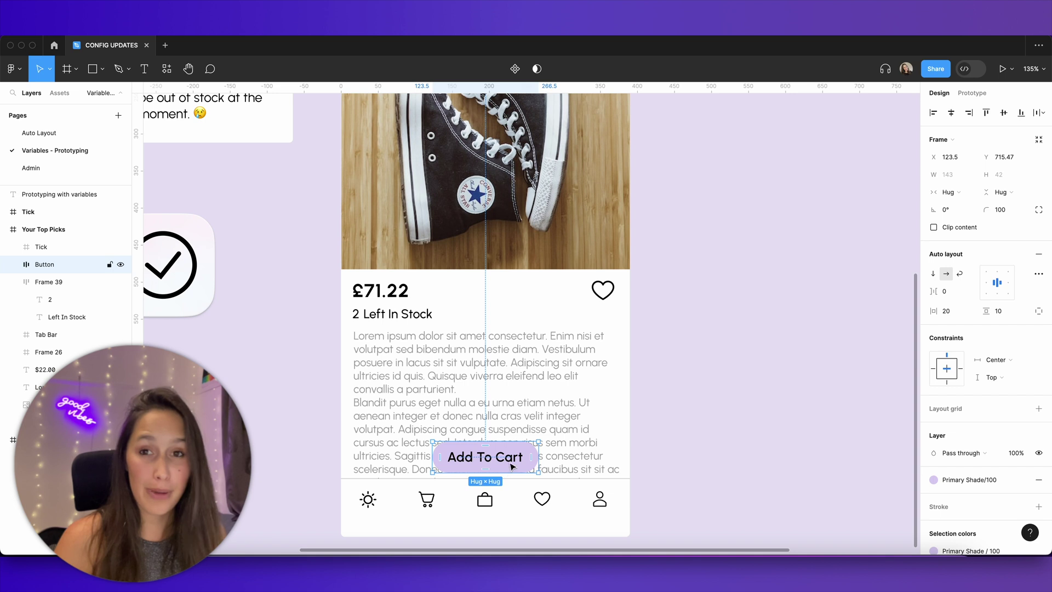
pyautogui.click(971, 93)
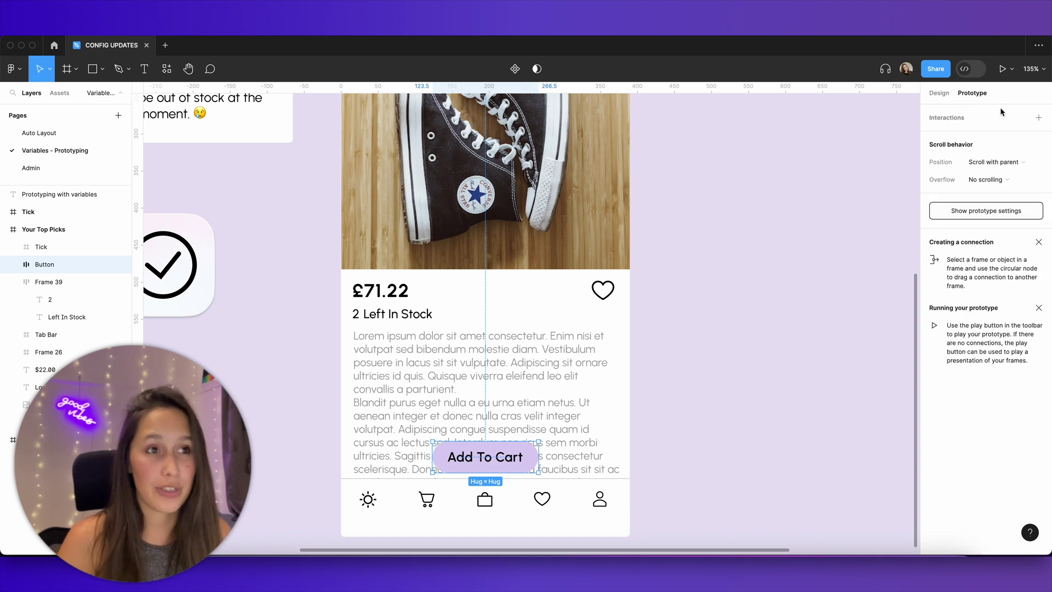
pyautogui.click(1039, 117)
pyautogui.moveTo(876, 139); pyautogui.dragTo(596, 251)
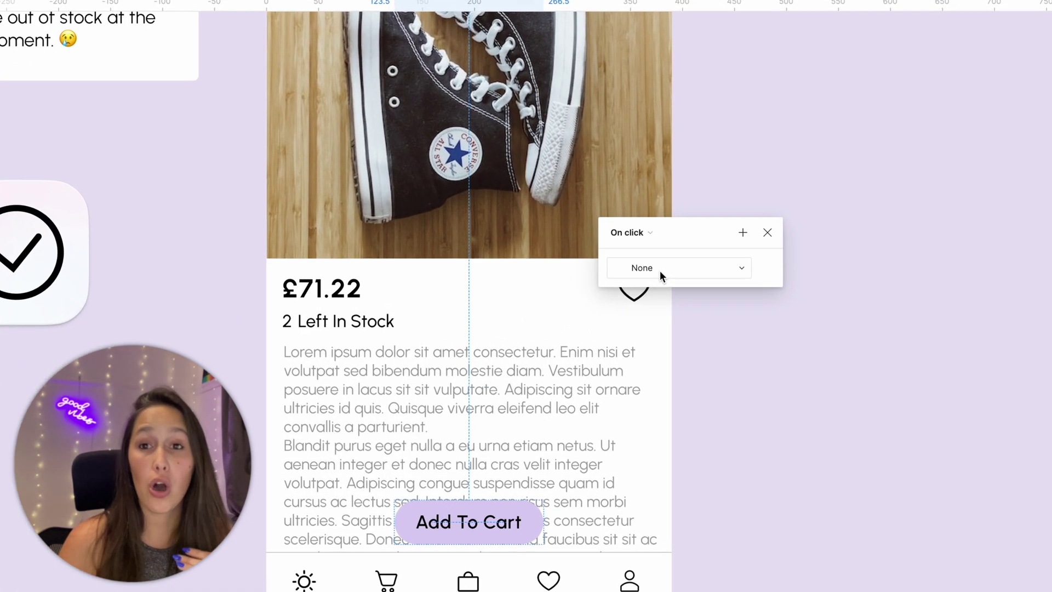
pyautogui.click(660, 270)
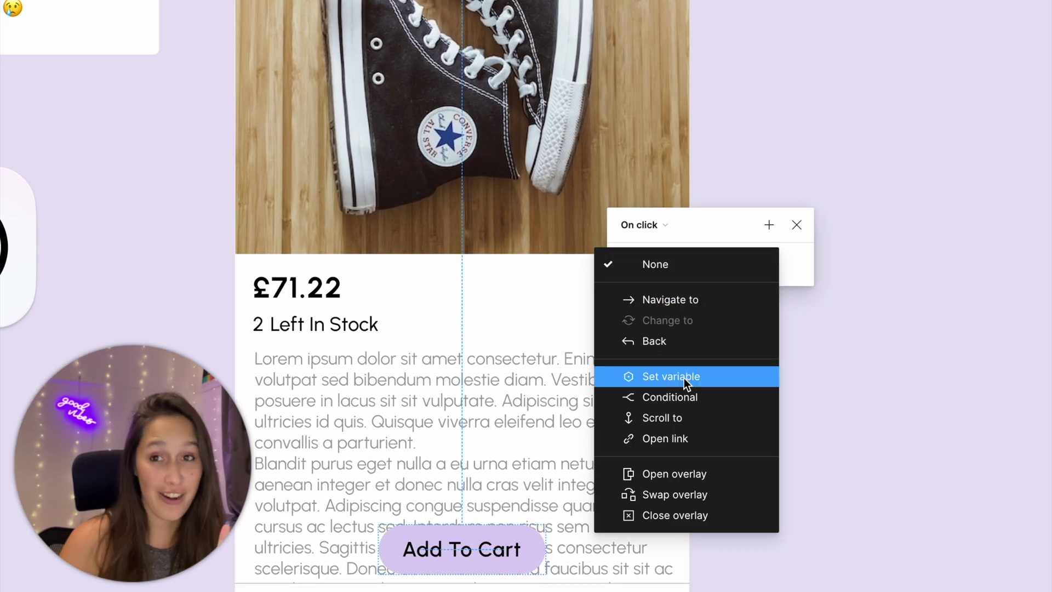
pyautogui.click(684, 378)
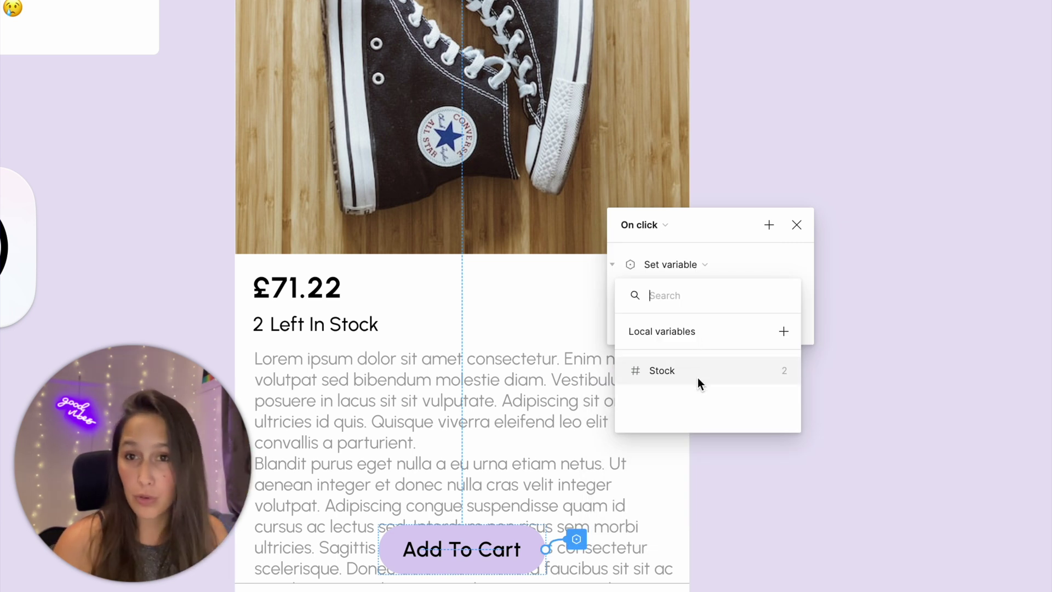
# Step: Configure the action to set the Stock variable to the expression Stock - 1, and close the interaction settings
pyautogui.click(698, 378)
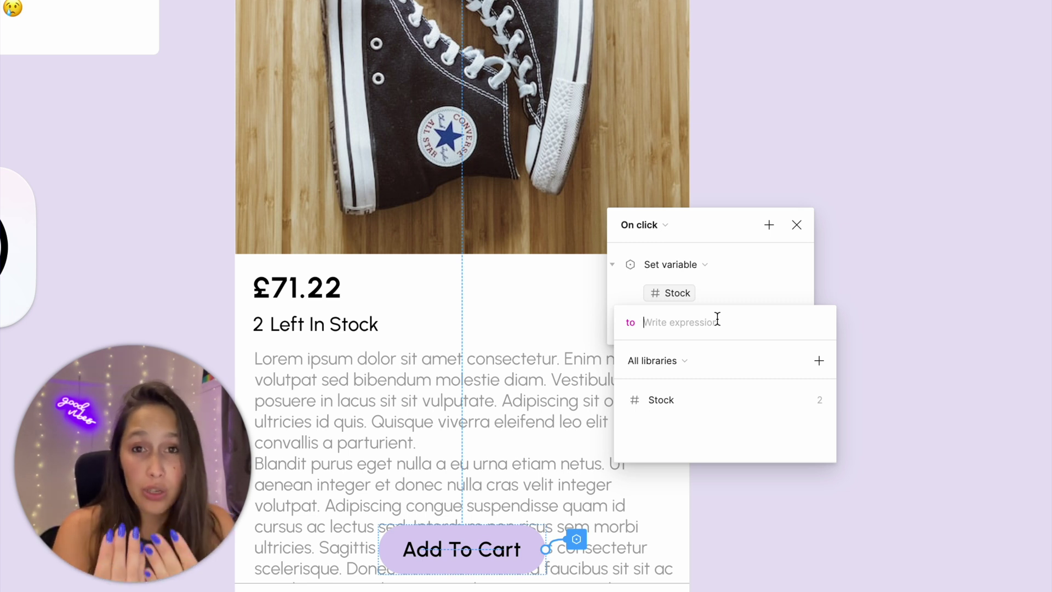
pyautogui.click(692, 399)
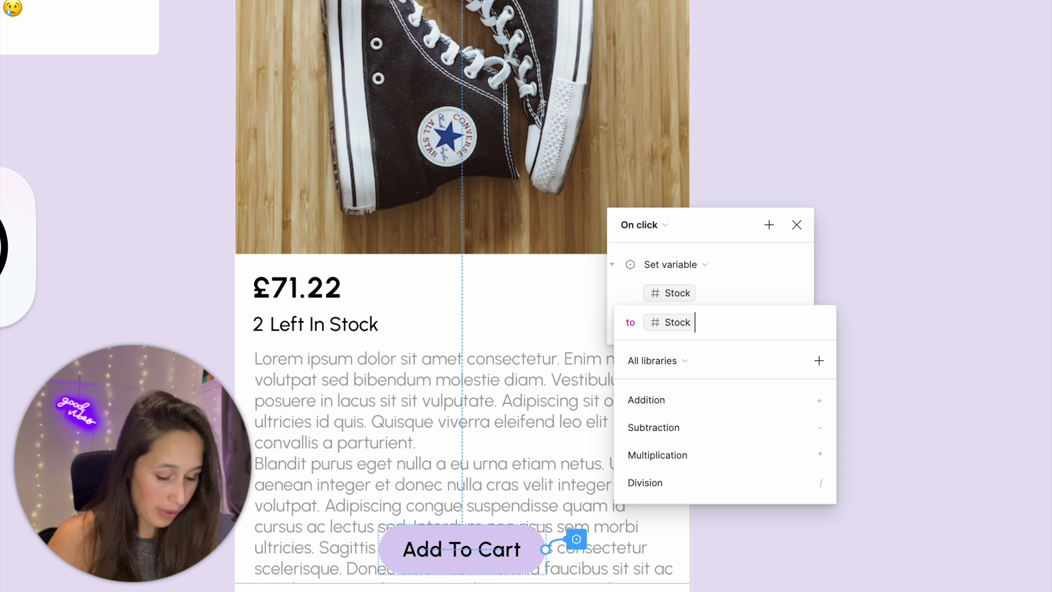
pyautogui.write('-1')
pyautogui.press('Return')
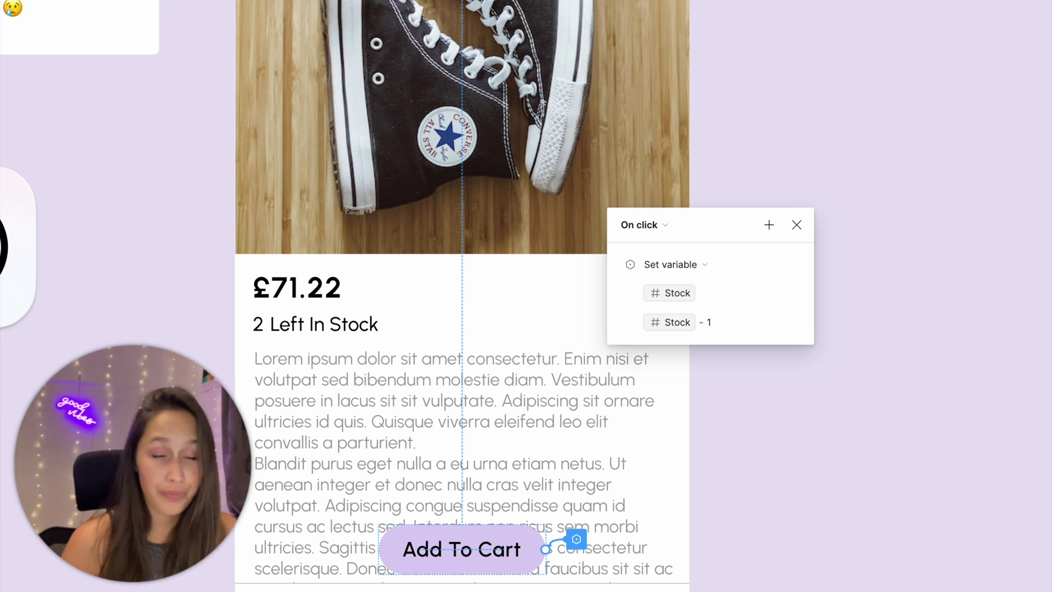
pyautogui.click(797, 226)
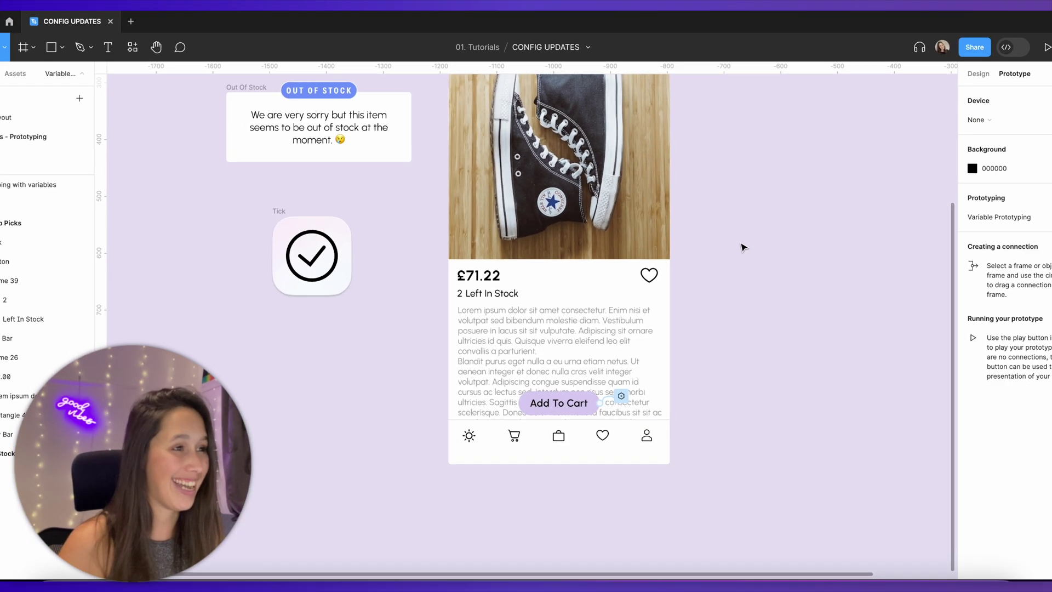
# Step: Open an inline preview of the Your Top Picks frame and place it clear of the layers list
pyautogui.keyDown('ctrl'); pyautogui.scroll(-5, 830, 228); pyautogui.keyUp('ctrl')
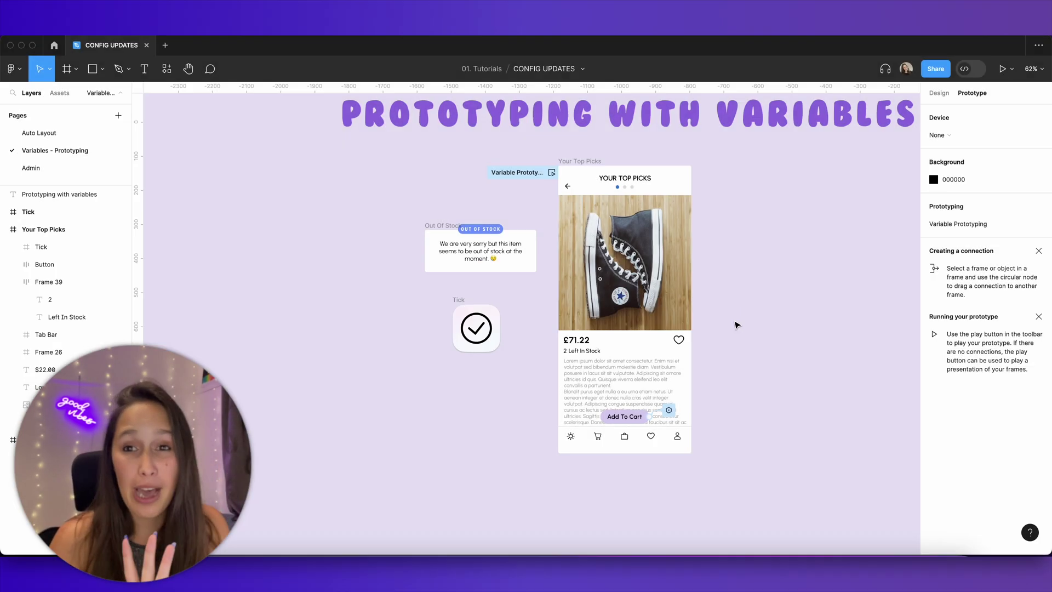
pyautogui.click(589, 161)
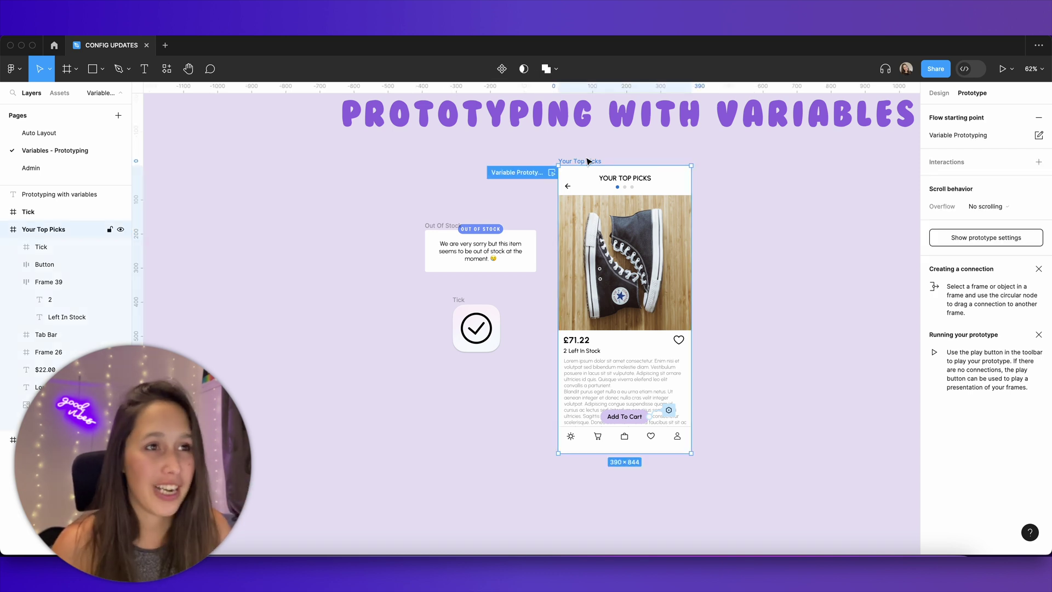
pyautogui.click(1013, 76)
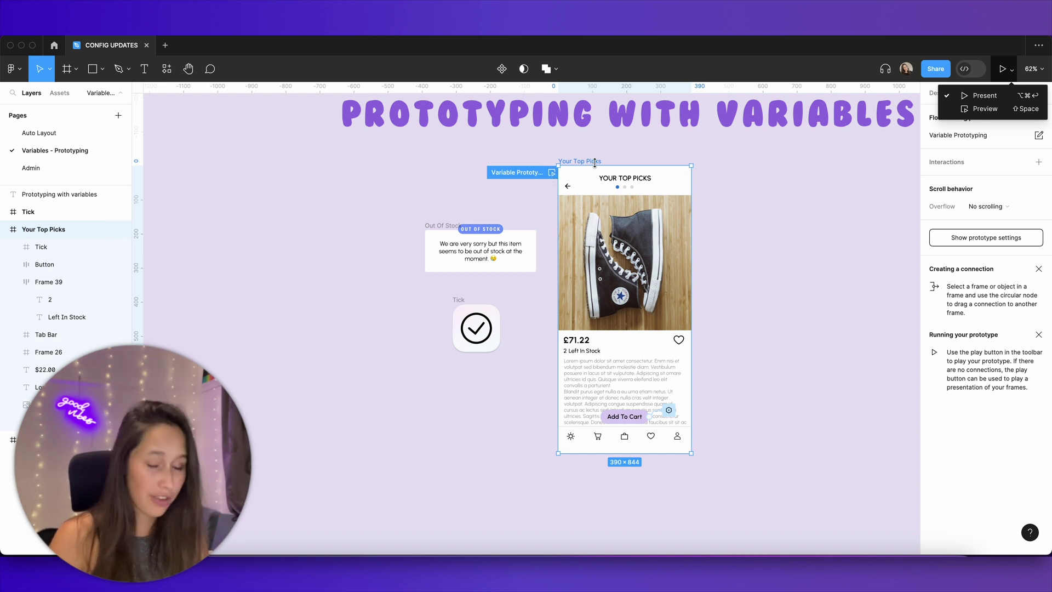
pyautogui.hotkey('shift', 'space')
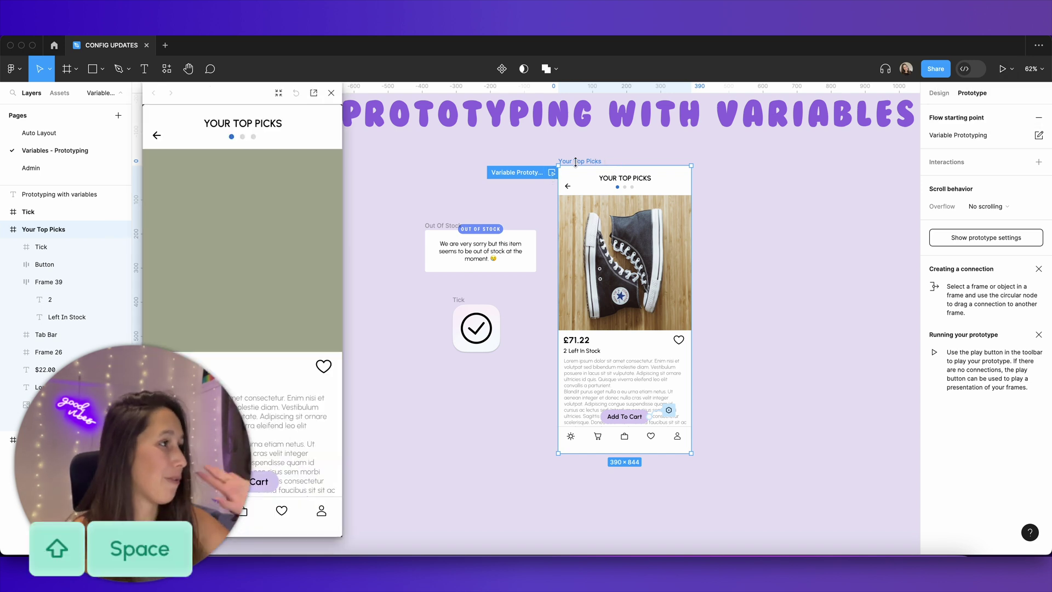
pyautogui.moveTo(266, 91); pyautogui.dragTo(383, 84)
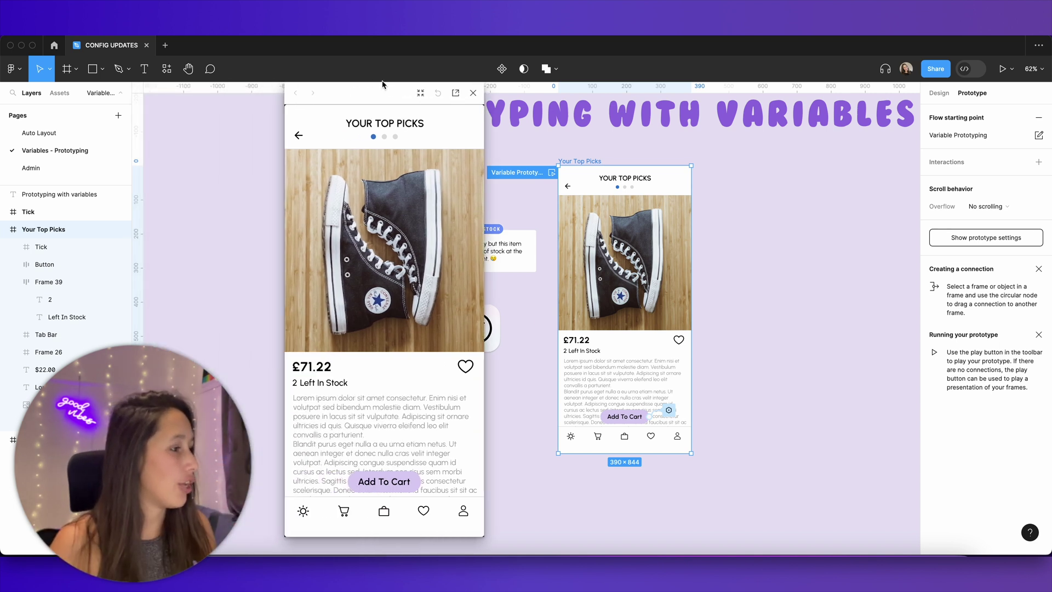
# Step: Test the Add To Cart button repeatedly in the preview to check how the stock number responds
pyautogui.click(384, 482)
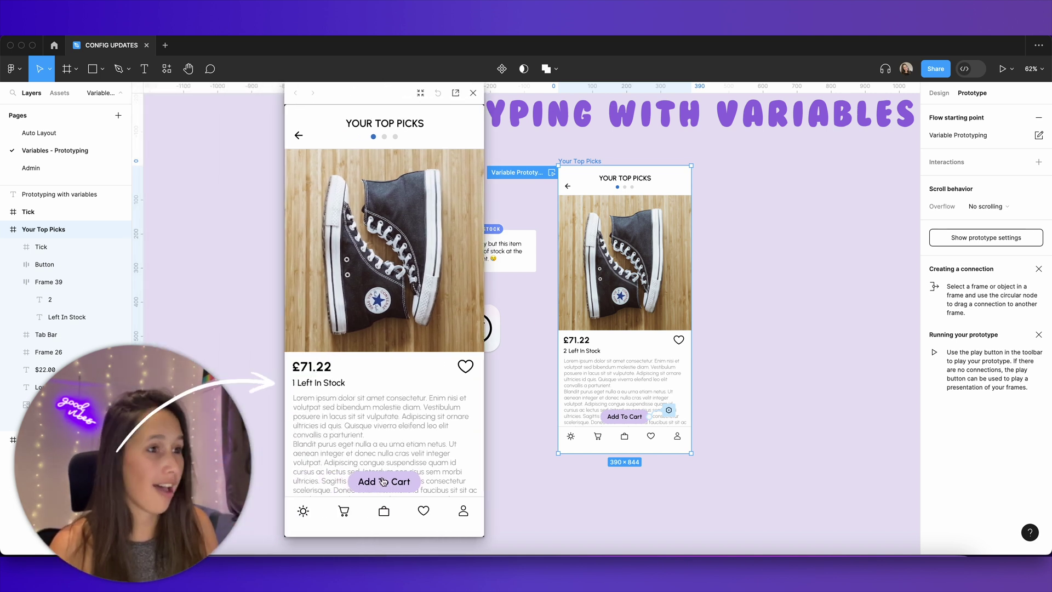
pyautogui.click(383, 481)
pyautogui.click(383, 482)
pyautogui.click(383, 482)
pyautogui.click(383, 481)
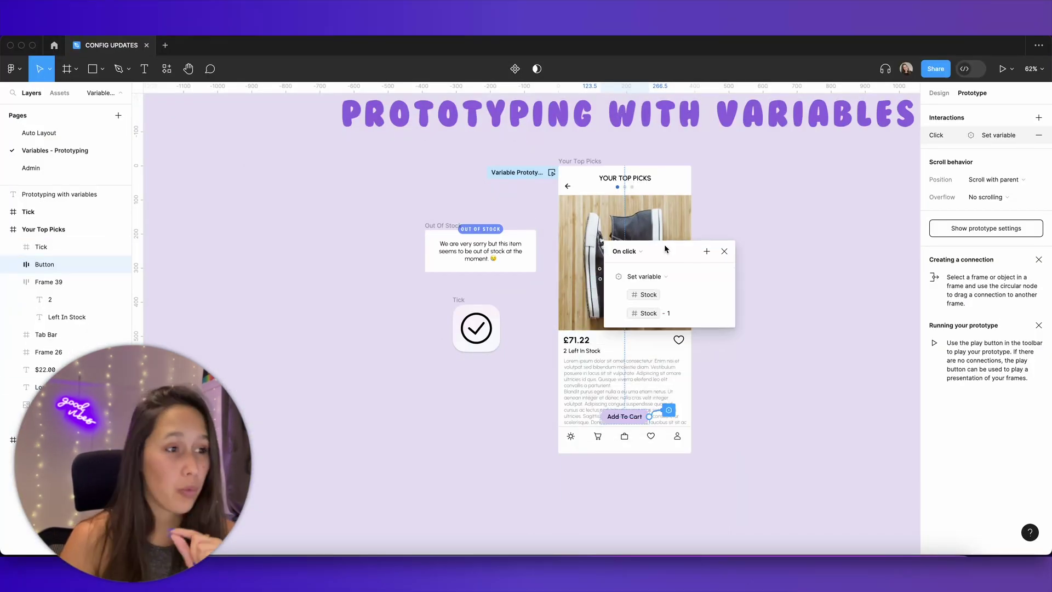
# Step: Add a Conditional action to the Add To Cart button's on-click interaction
pyautogui.moveTo(665, 245); pyautogui.dragTo(671, 236)
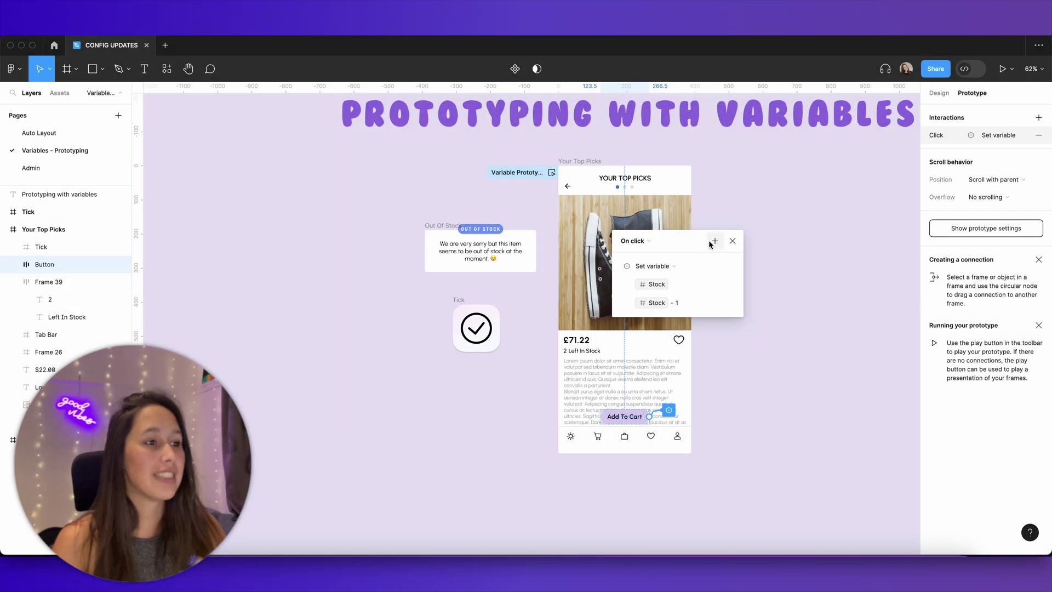
pyautogui.click(710, 243)
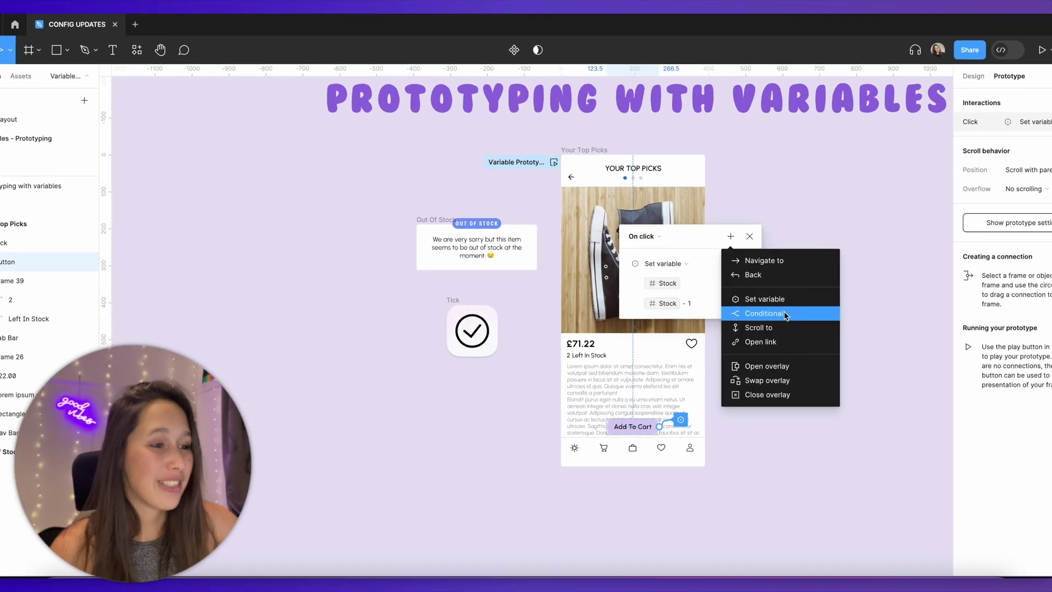
pyautogui.click(756, 312)
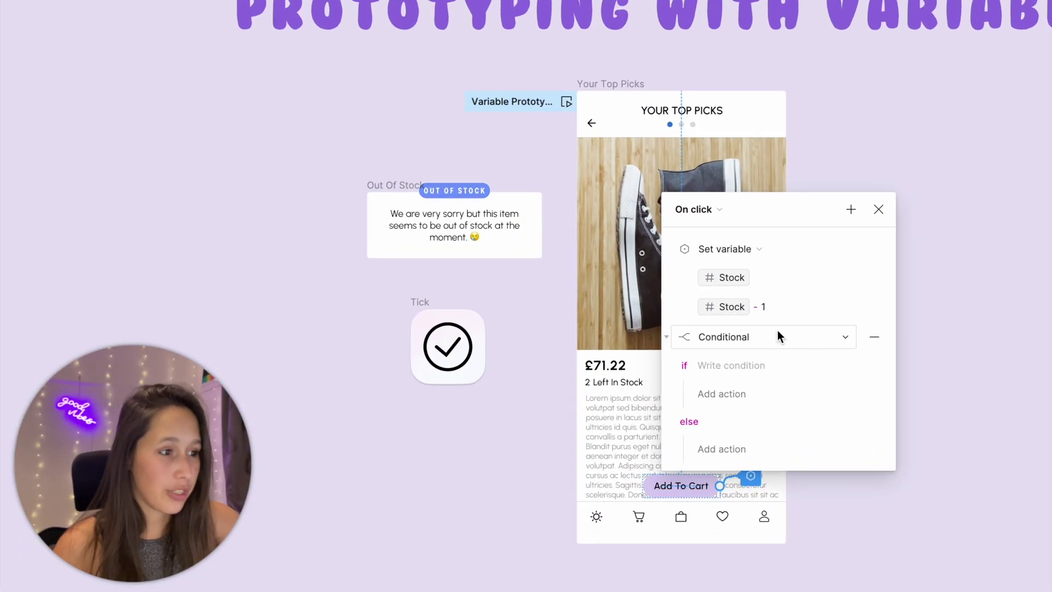
# Step: Set the if condition to Stock > 0 and nest the existing Set variable action inside the if branch
pyautogui.click(725, 365)
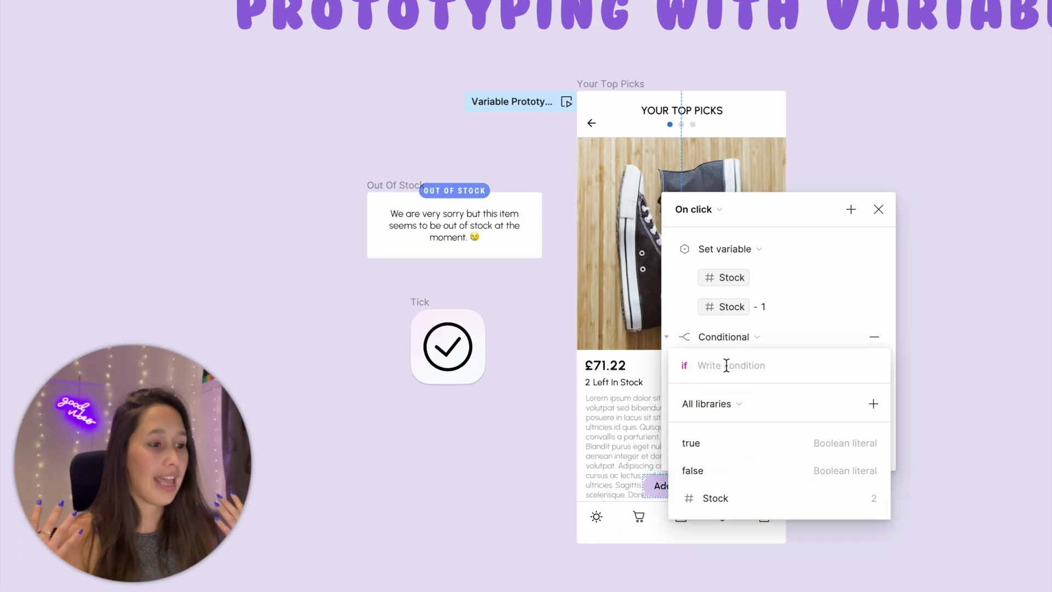
pyautogui.click(724, 499)
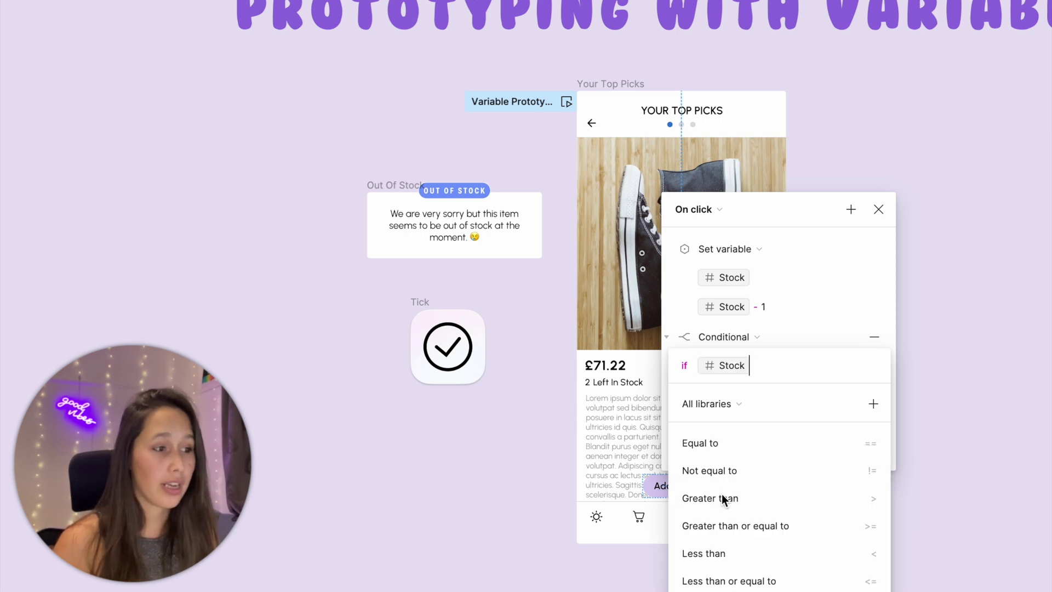
pyautogui.click(737, 499)
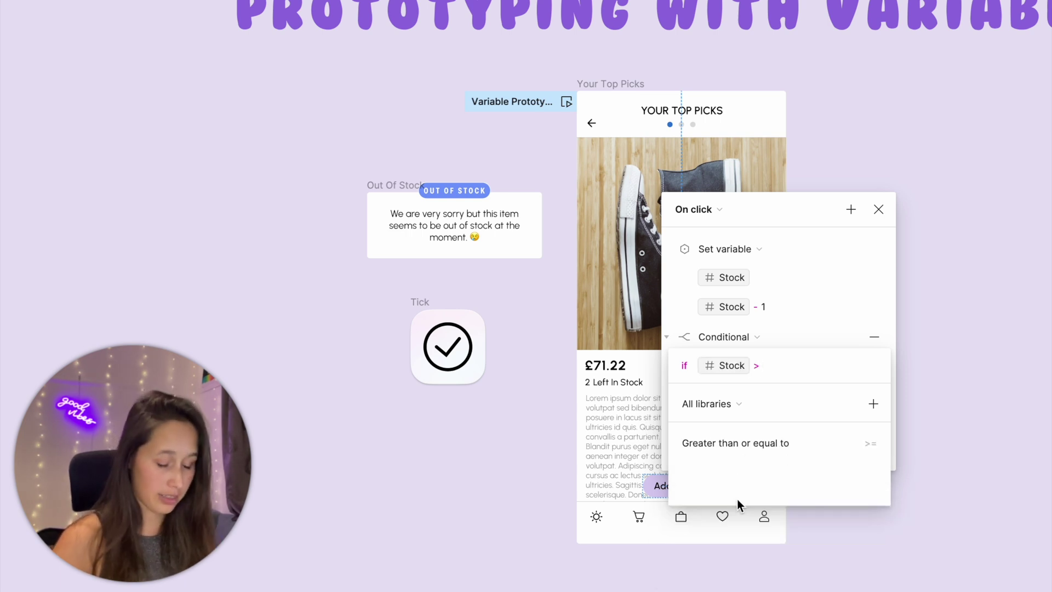
pyautogui.write('0')
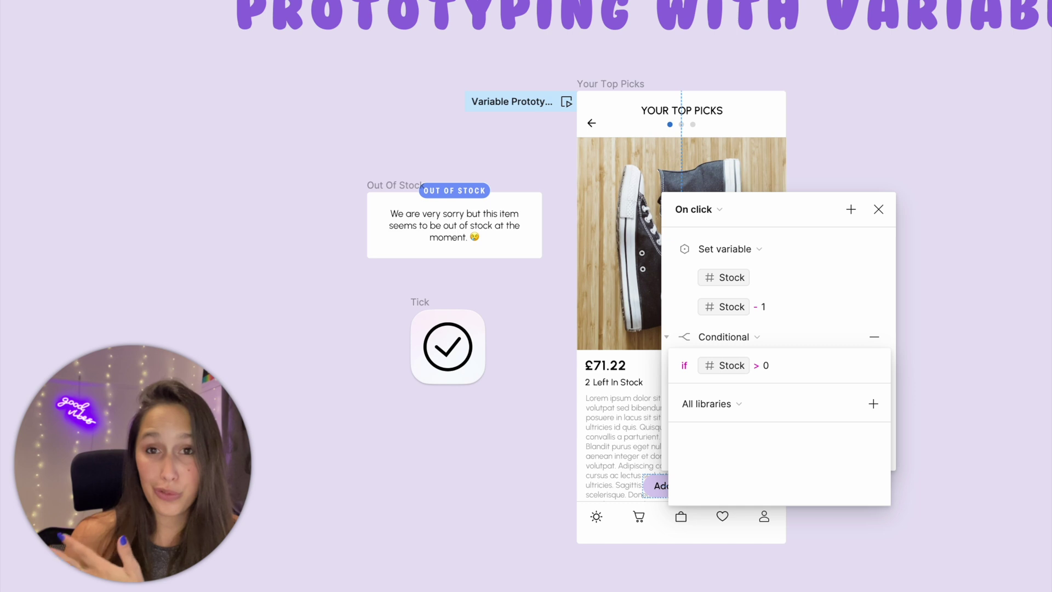
pyautogui.press('Return')
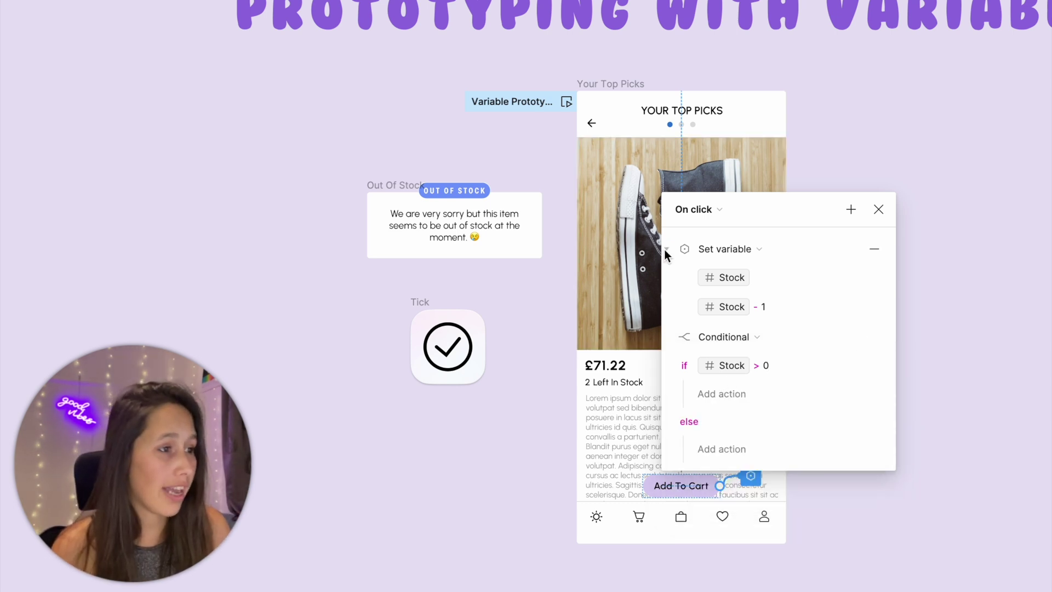
pyautogui.click(666, 250)
pyautogui.moveTo(678, 318); pyautogui.dragTo(704, 334)
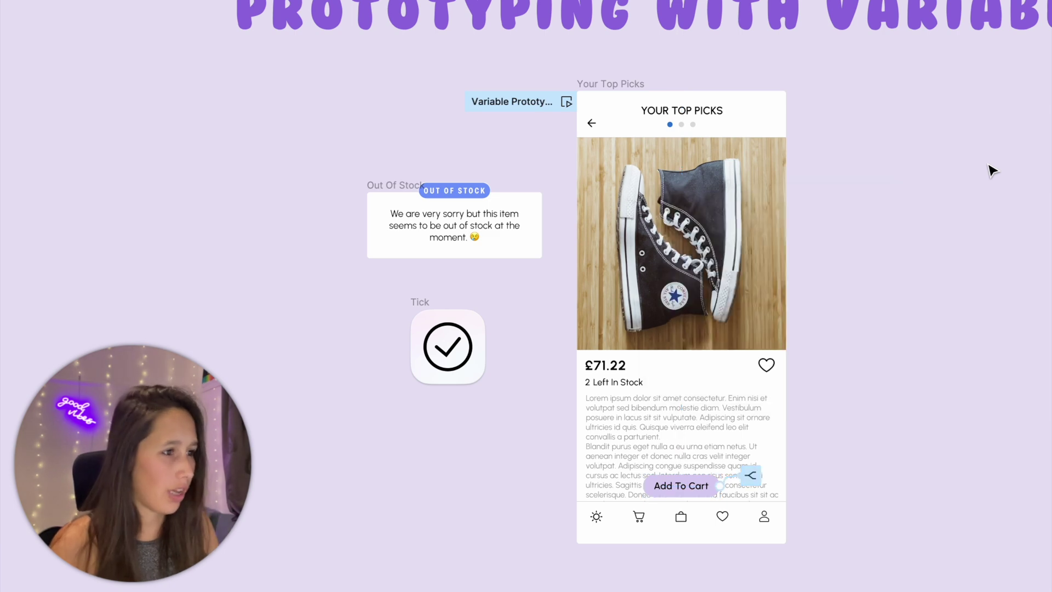
# Step: Preview the Your Top Picks frame inline and test the Add To Cart button with the stock condition
pyautogui.click(611, 83)
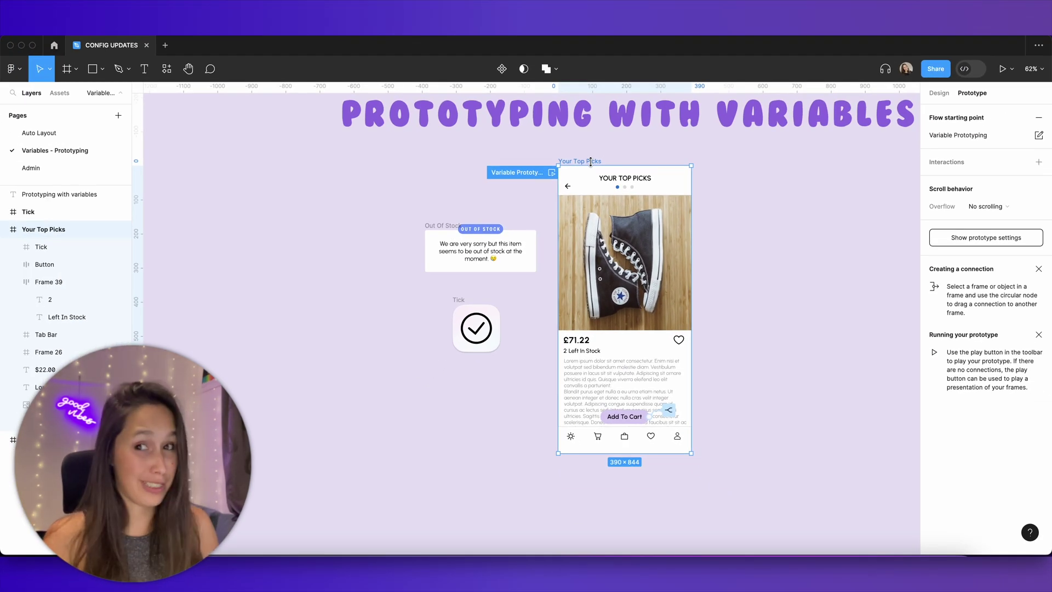
pyautogui.hotkey('shift', 'space')
pyautogui.click(389, 487)
pyautogui.click(389, 486)
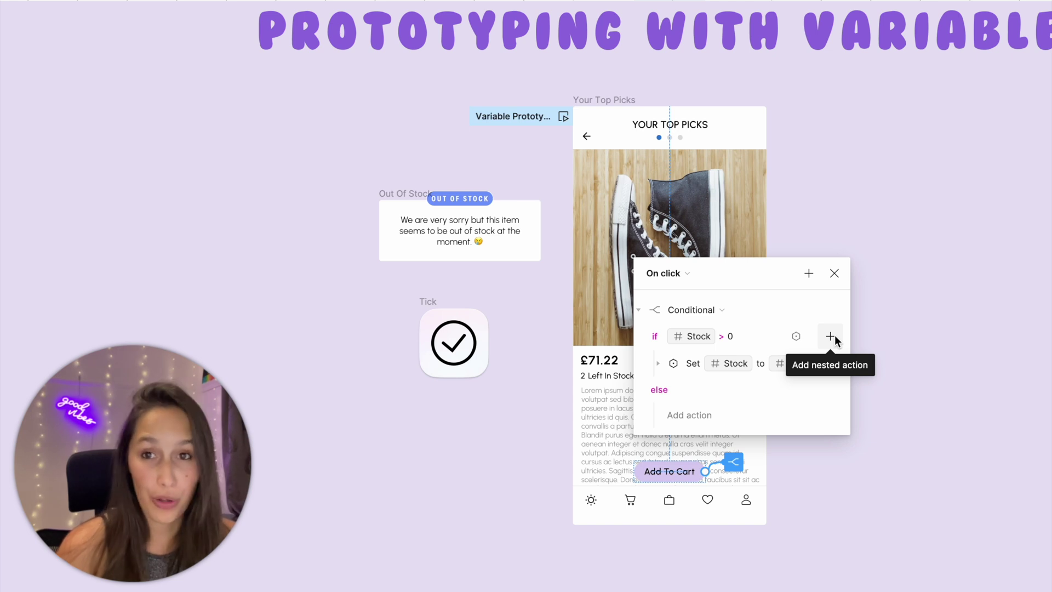
# Step: Add a nested Open overlay action to the if branch that opens Tick with a Dissolve animation
pyautogui.click(831, 336)
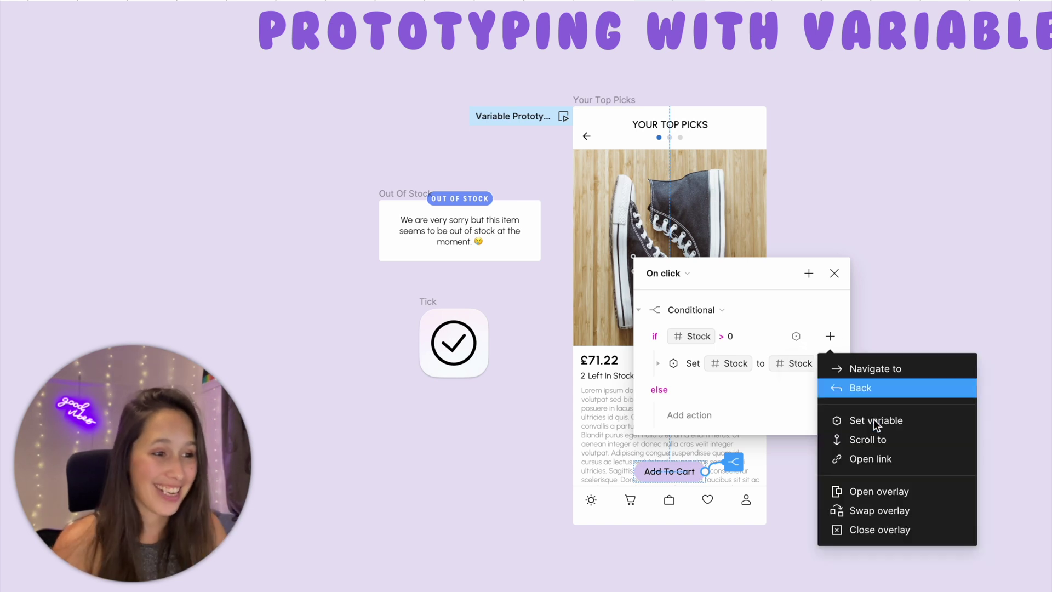
pyautogui.click(903, 492)
pyautogui.click(713, 415)
pyautogui.click(718, 436)
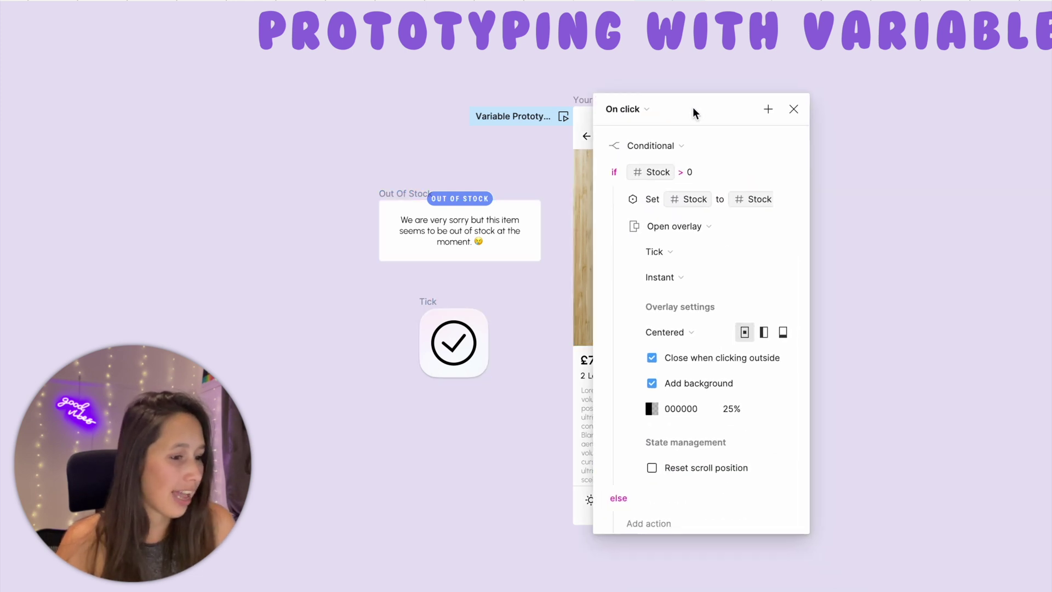
pyautogui.click(670, 278)
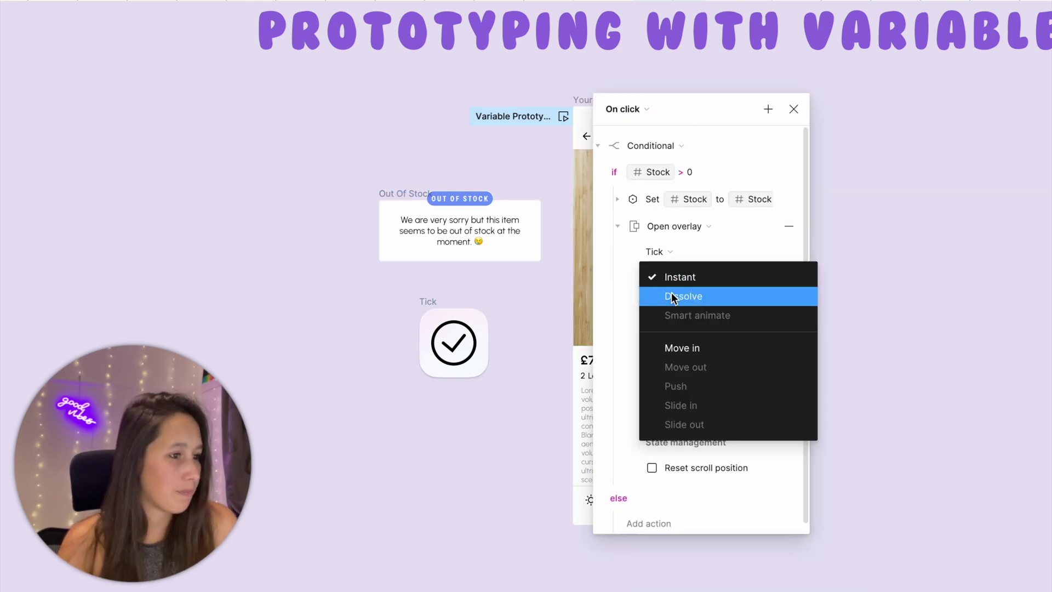
pyautogui.click(679, 296)
pyautogui.click(618, 225)
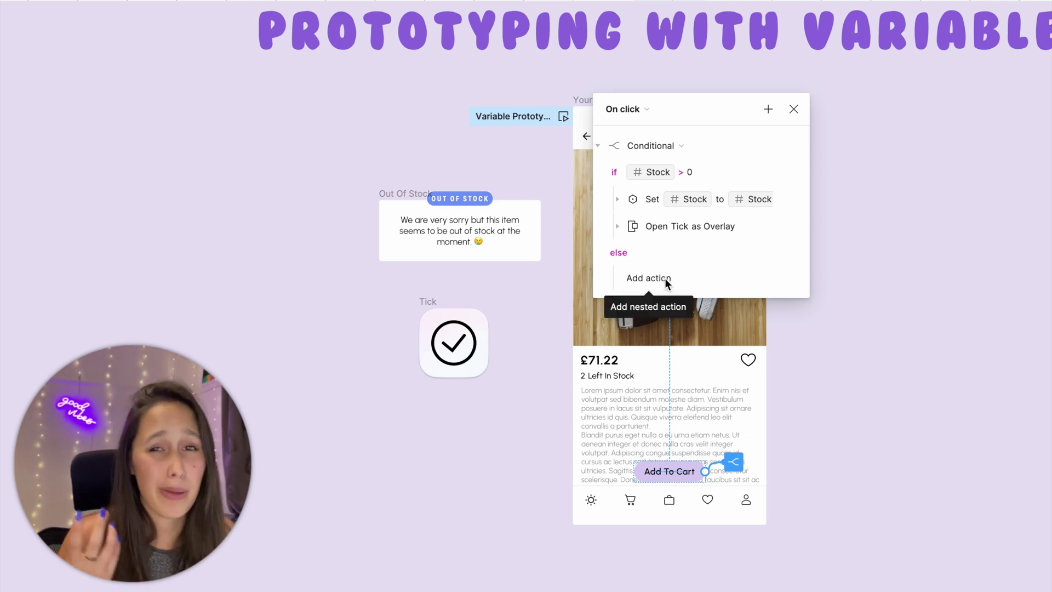
# Step: Add an Open overlay action for the Out Of Stock frame to the else branch, and close the interaction settings
pyautogui.click(665, 278)
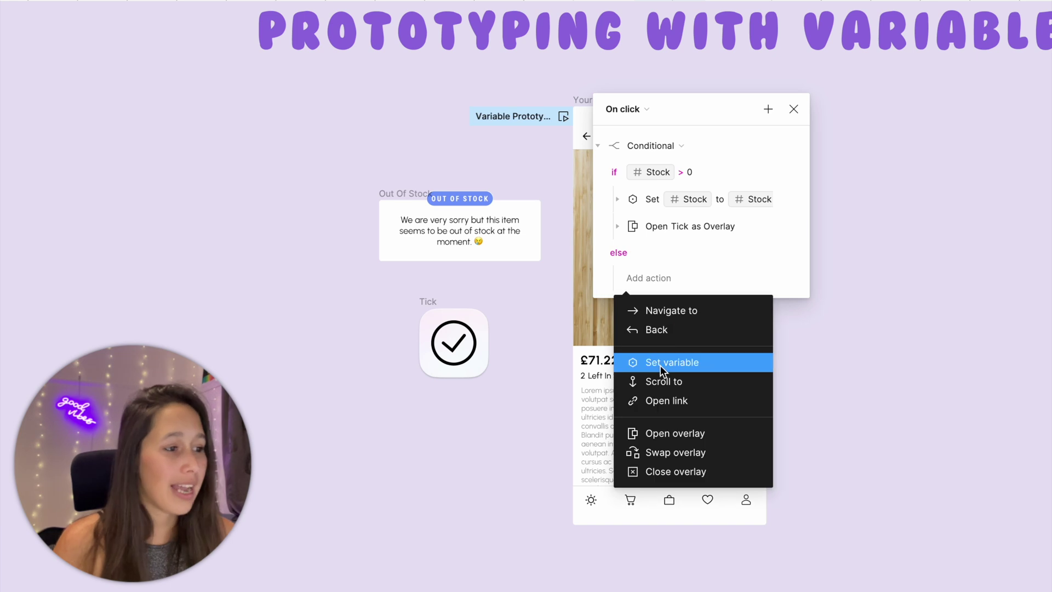
pyautogui.click(673, 430)
pyautogui.click(674, 302)
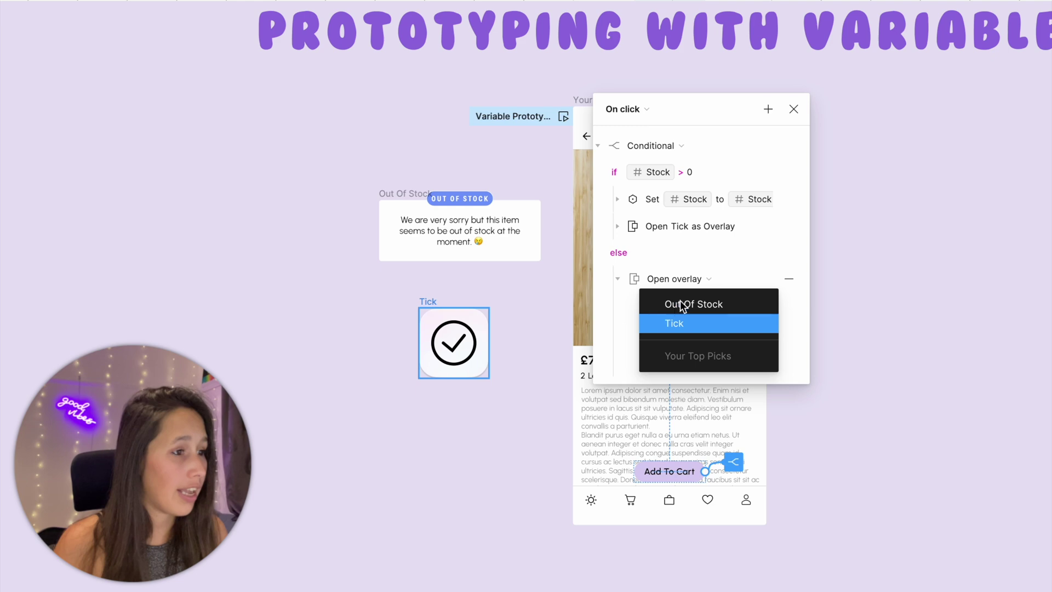
pyautogui.click(676, 305)
pyautogui.scroll(-3, 683, 314)
pyautogui.click(482, 337)
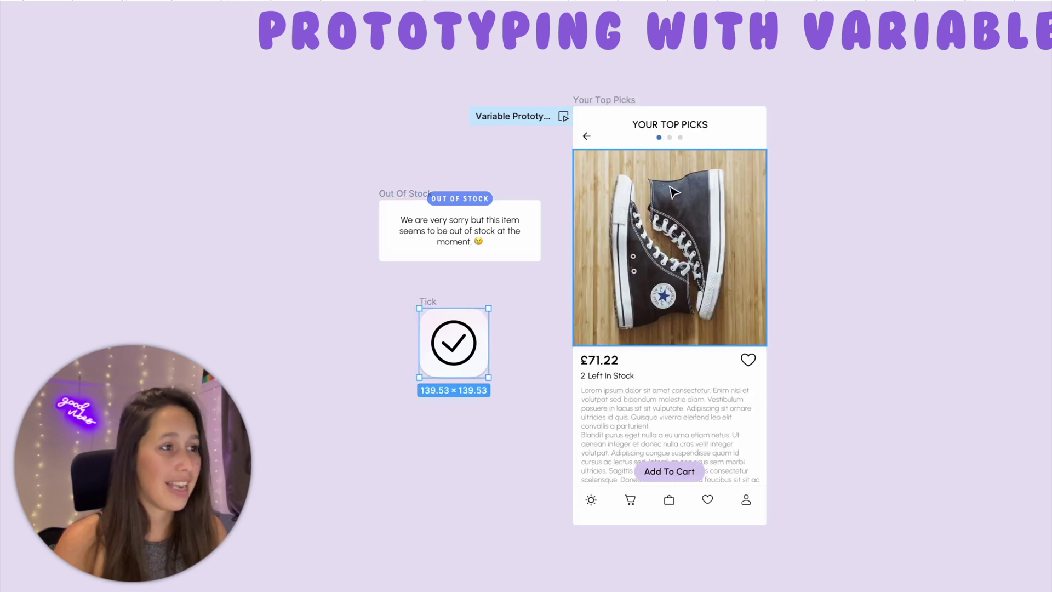
# Step: Open an inline preview of Your Top Picks and test Add To Cart repeatedly to check the Tick and Out Of Stock overlays
pyautogui.click(600, 99)
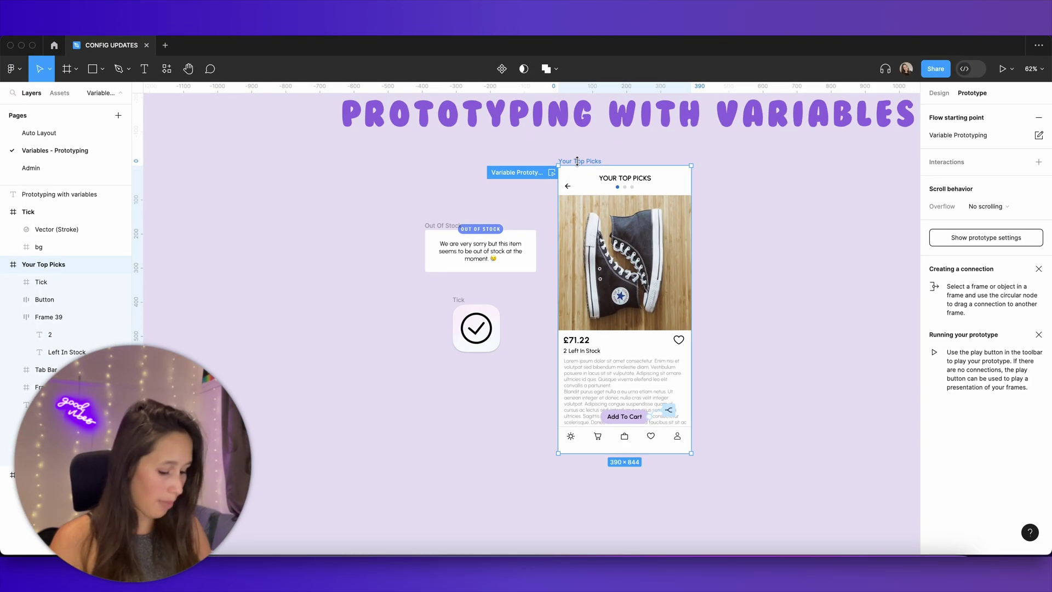
pyautogui.hotkey('shift', 'space')
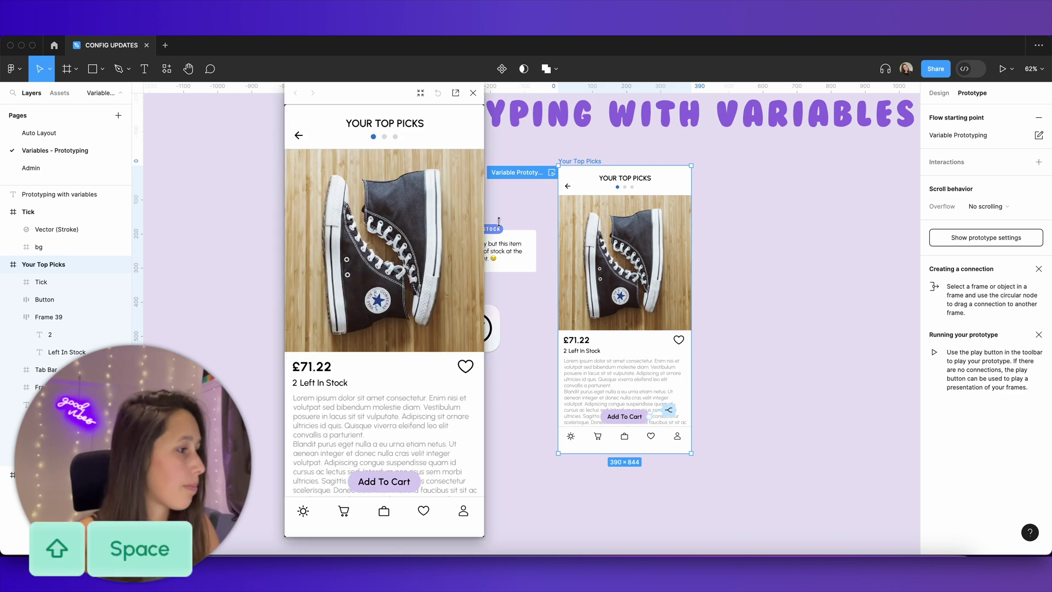
pyautogui.click(394, 488)
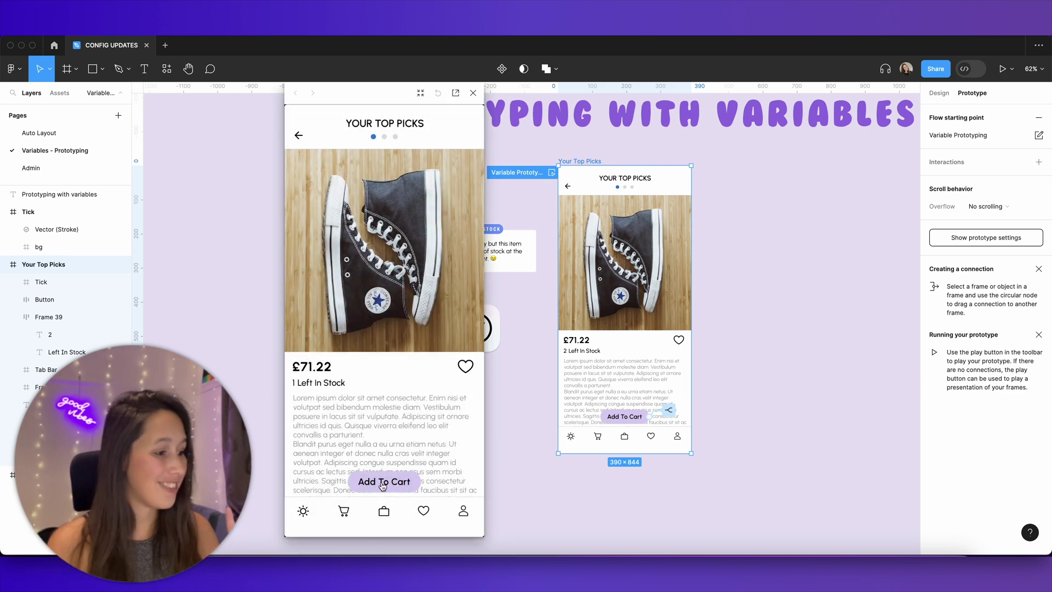
pyautogui.click(382, 482)
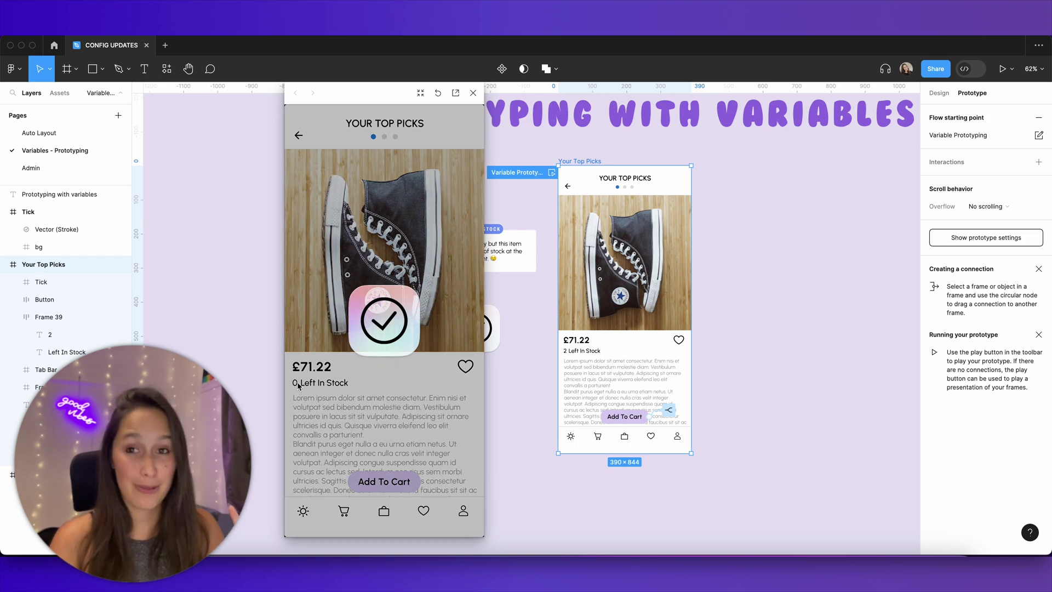
pyautogui.click(372, 482)
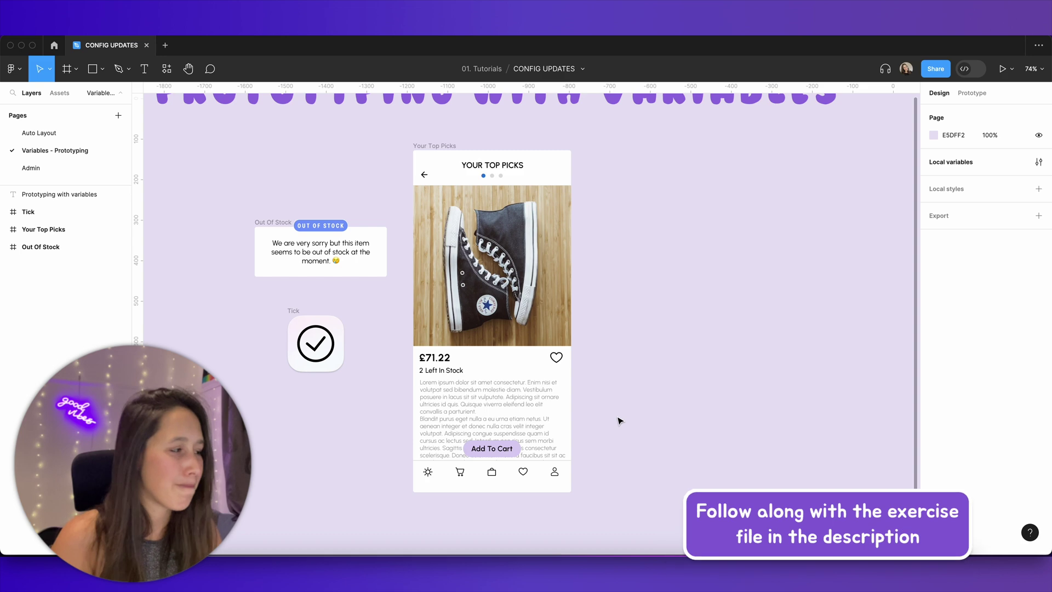
# Step: Show the purple count badge on the cart icon in the tab bar
pyautogui.click(460, 474)
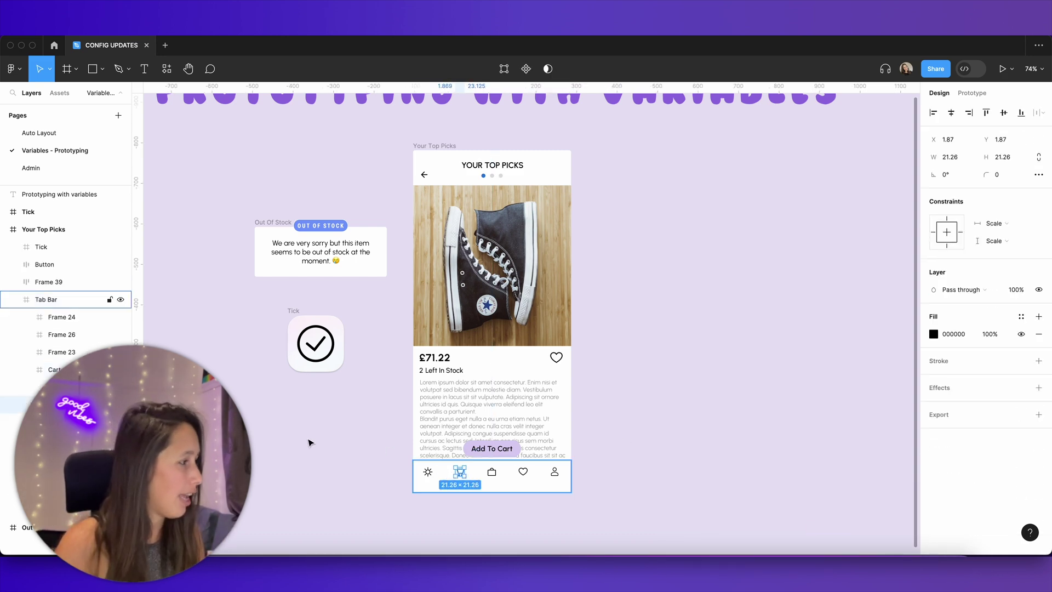
pyautogui.doubleClick(463, 470)
pyautogui.scroll(5, 393, 478)
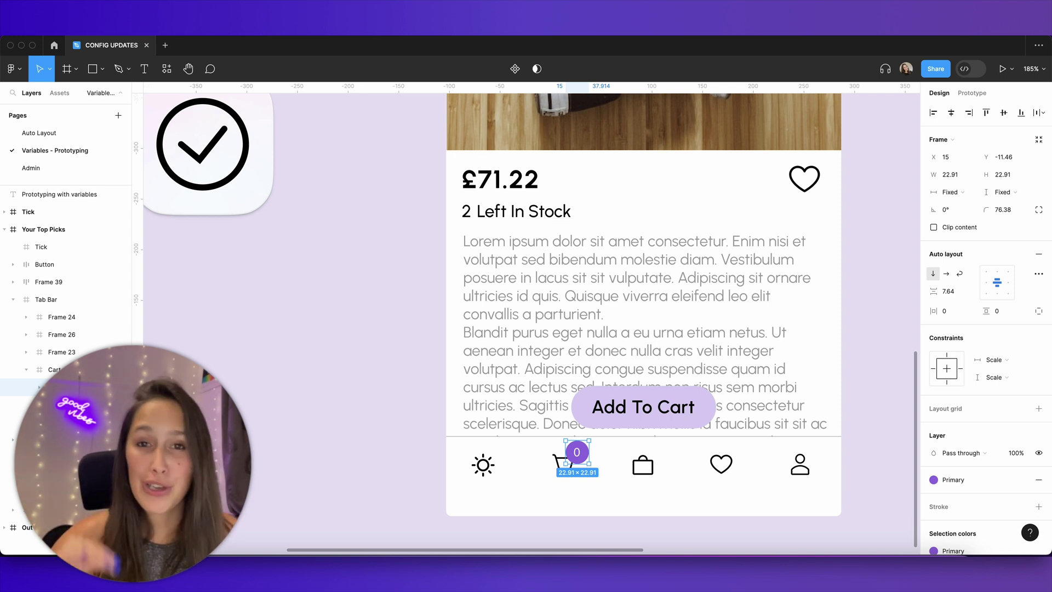
# Step: Create a local number variable named Cart with a value of 0
pyautogui.click(878, 300)
pyautogui.click(1039, 162)
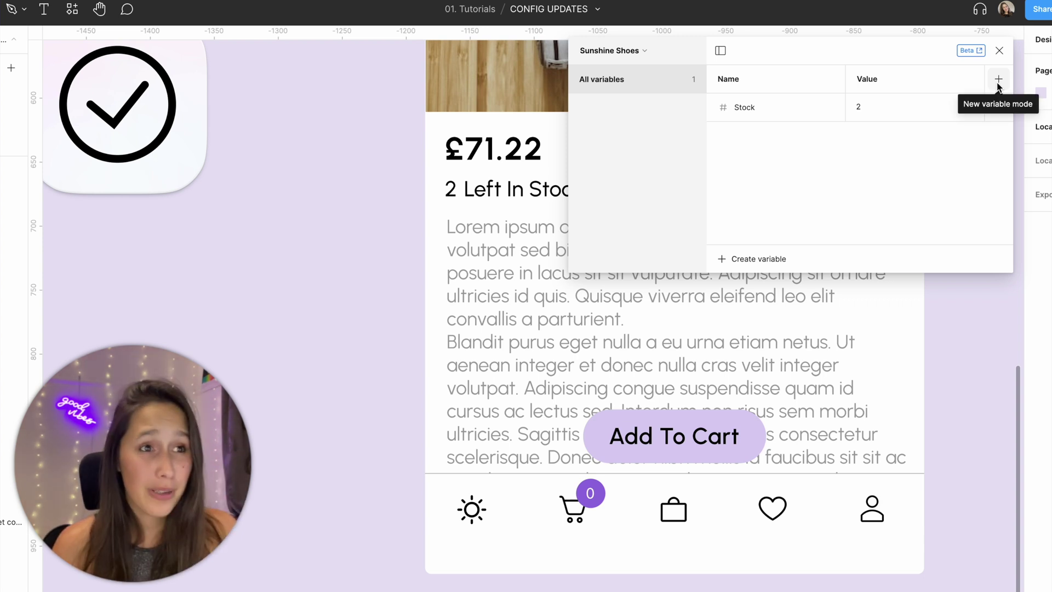
pyautogui.click(732, 264)
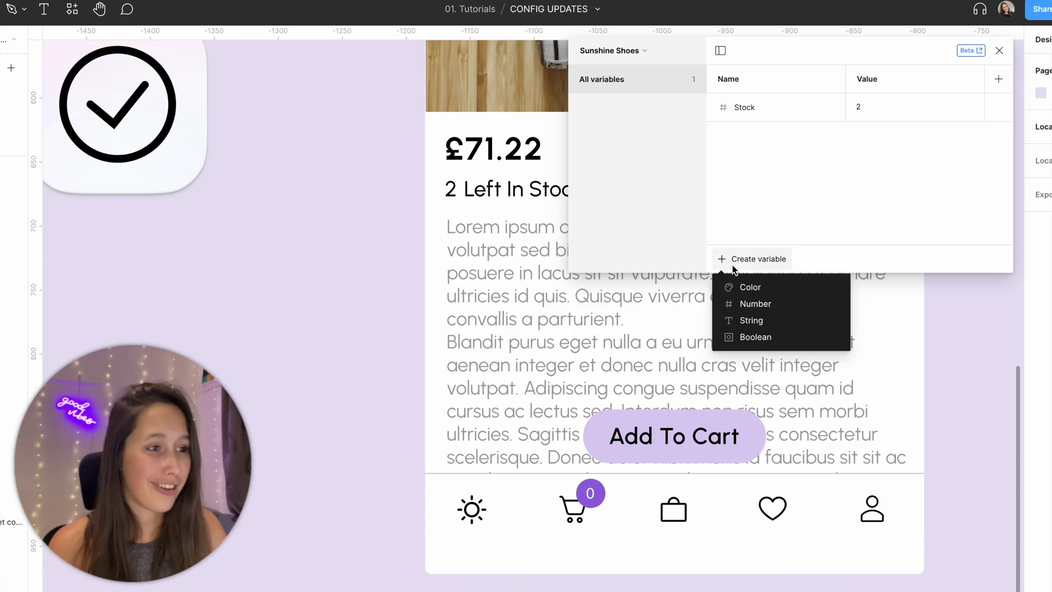
pyautogui.click(744, 307)
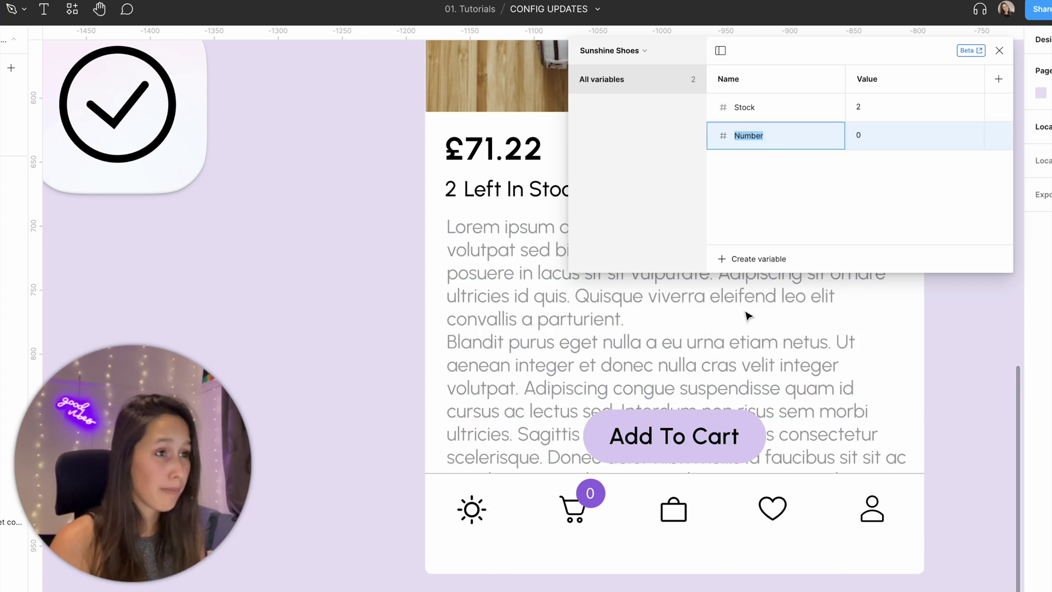
pyautogui.write('Cart')
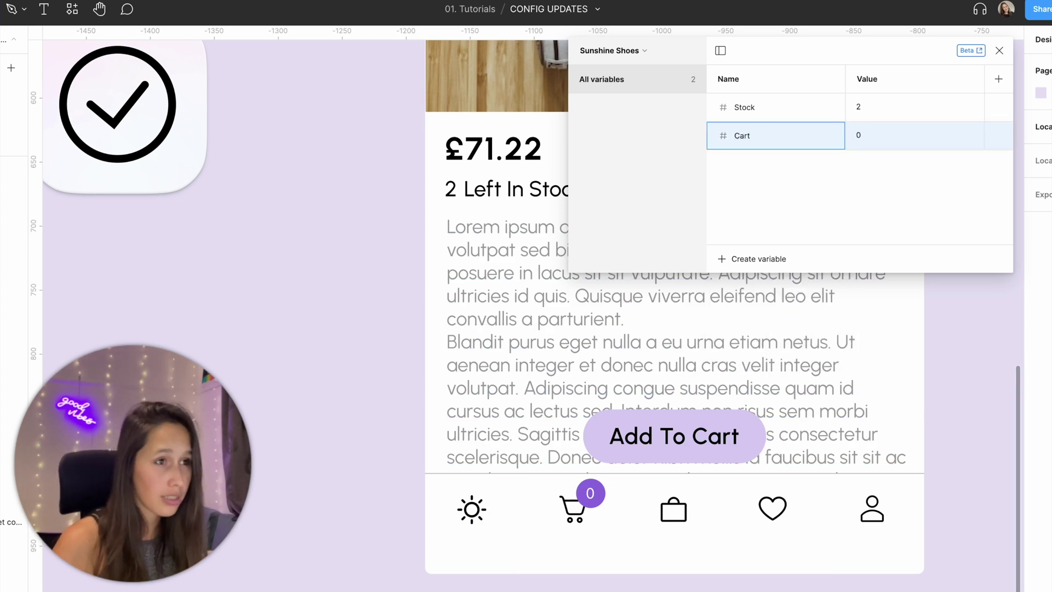
pyautogui.click(863, 195)
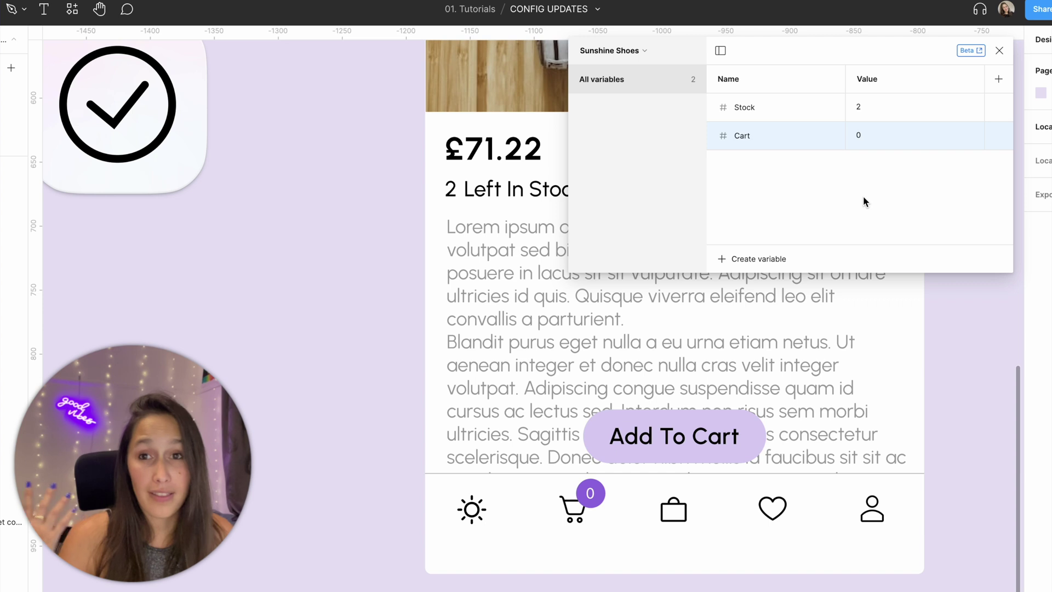
# Step: Bind the number text in the cart icon's badge to the Cart variable
pyautogui.click(593, 496)
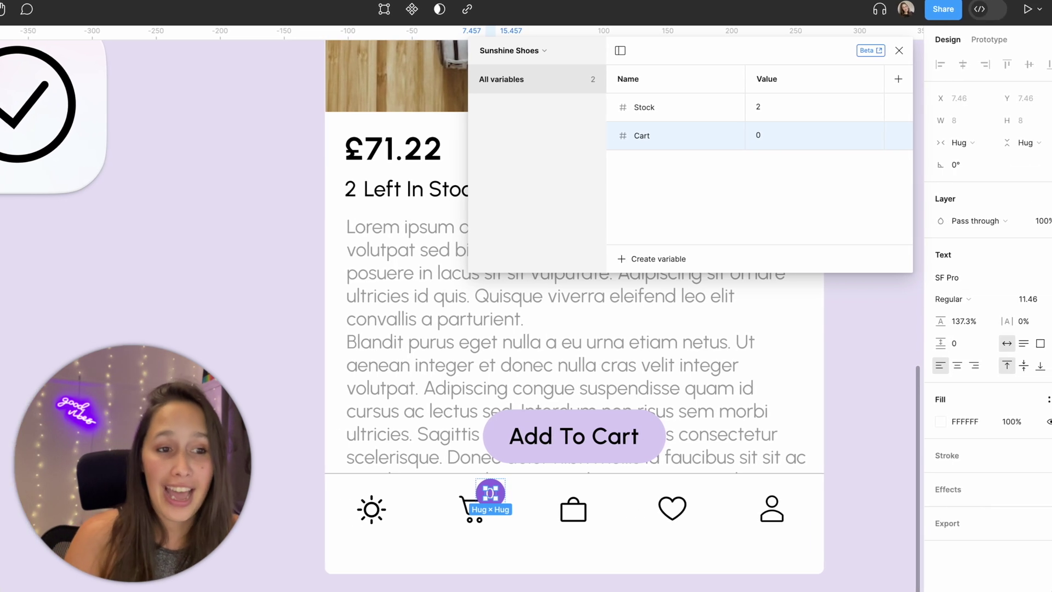
pyautogui.click(1036, 343)
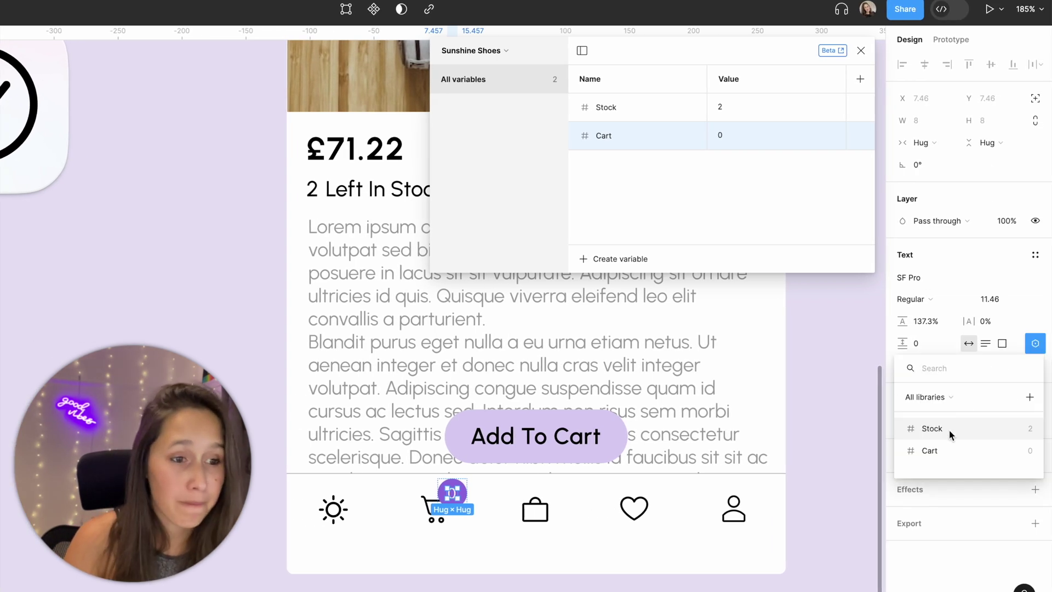
pyautogui.click(939, 446)
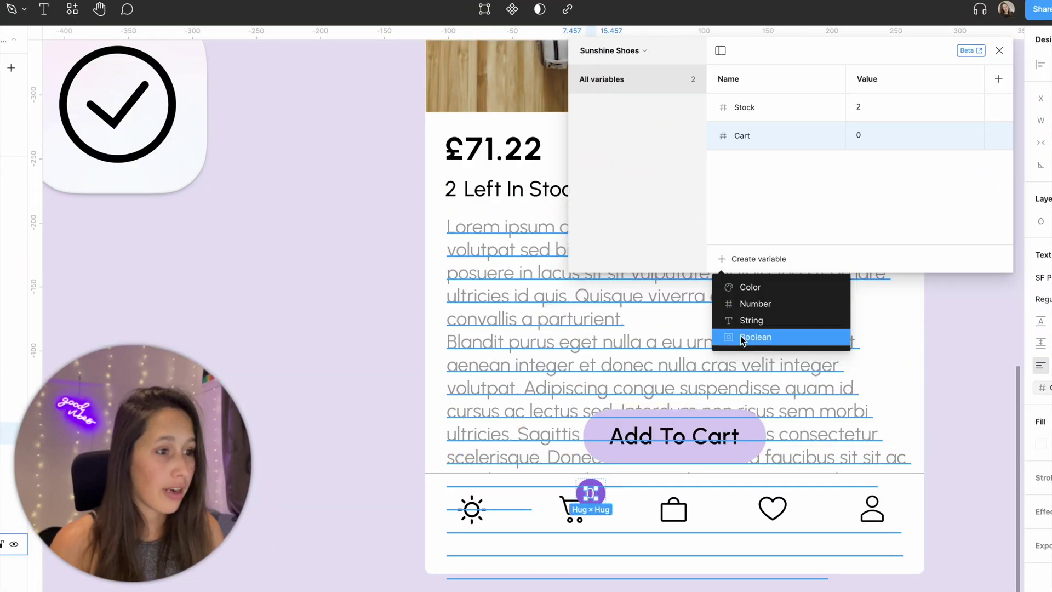
# Step: Create a Boolean variable named CartNotification with the value False
pyautogui.click(743, 338)
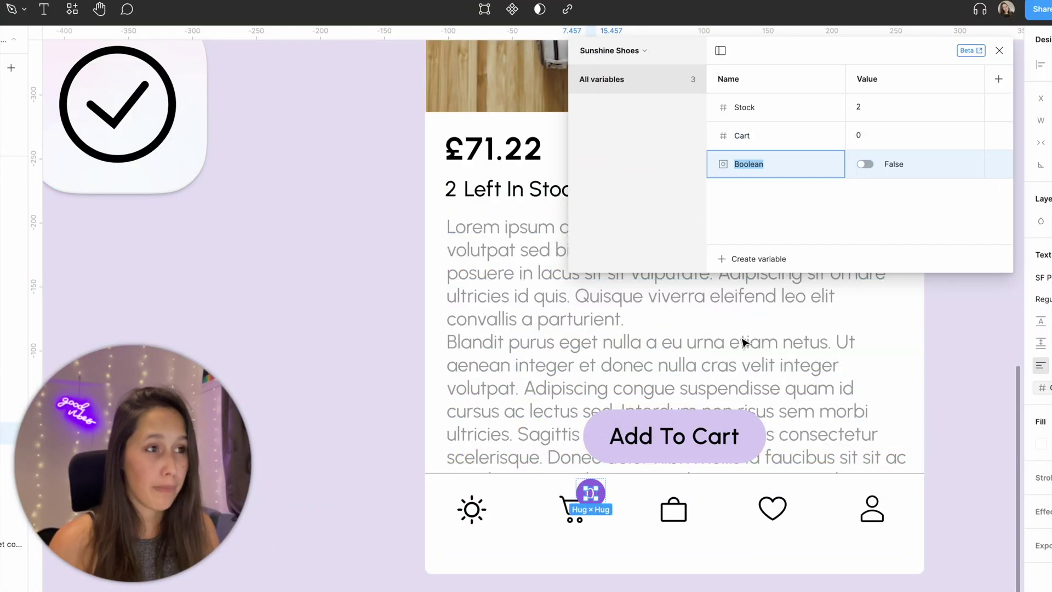
pyautogui.write('CartNotification')
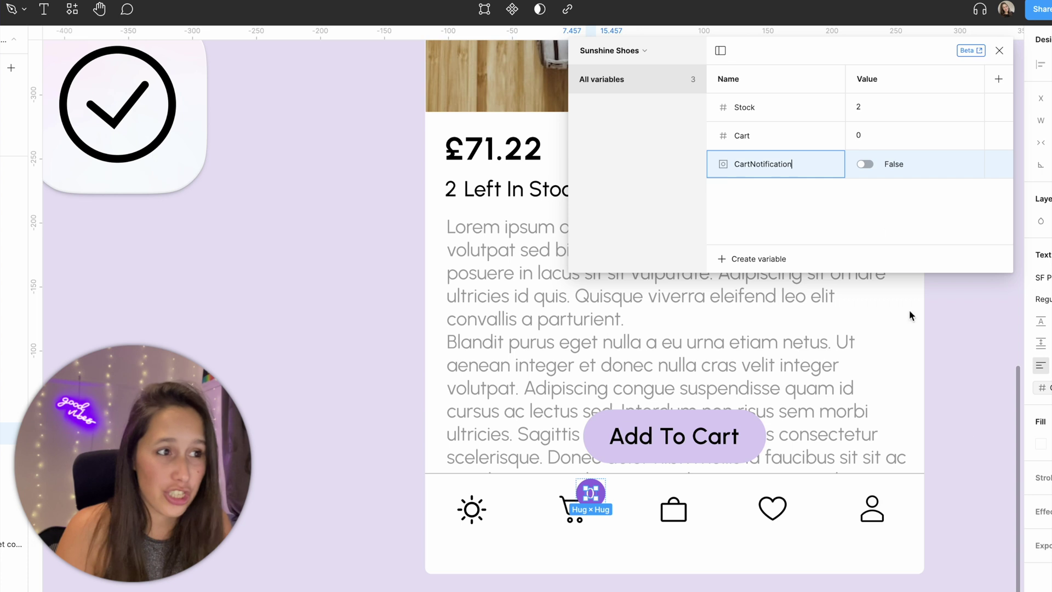
# Step: Bind the visibility of the cart icon's count badge to the CartNotification variable and close the local variables
pyautogui.click(968, 442)
pyautogui.click(638, 498)
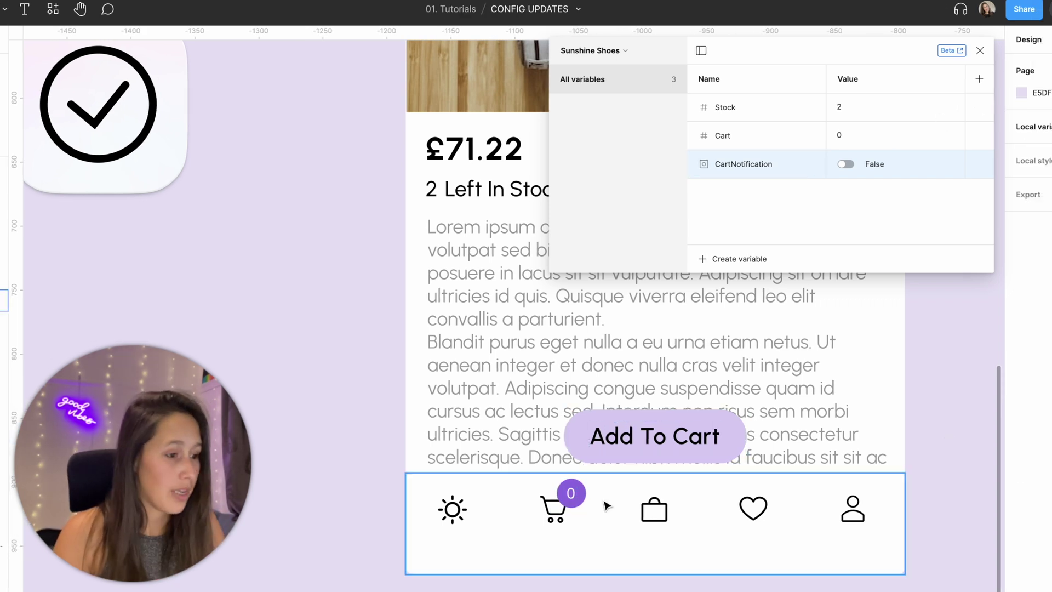
pyautogui.doubleClick(601, 504)
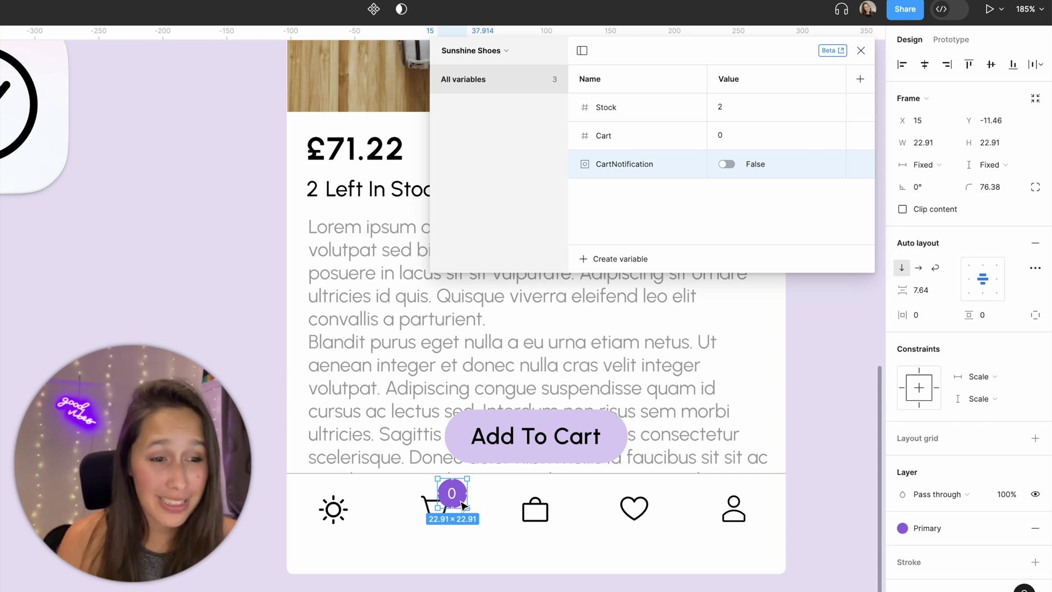
pyautogui.scroll(-3, 1036, 532)
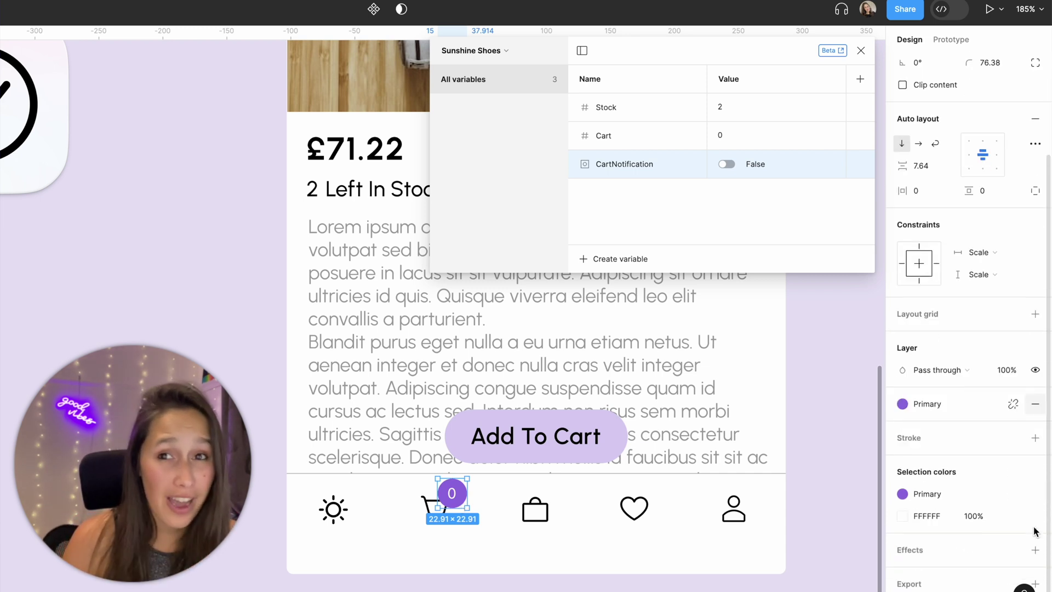
pyautogui.click(1036, 371)
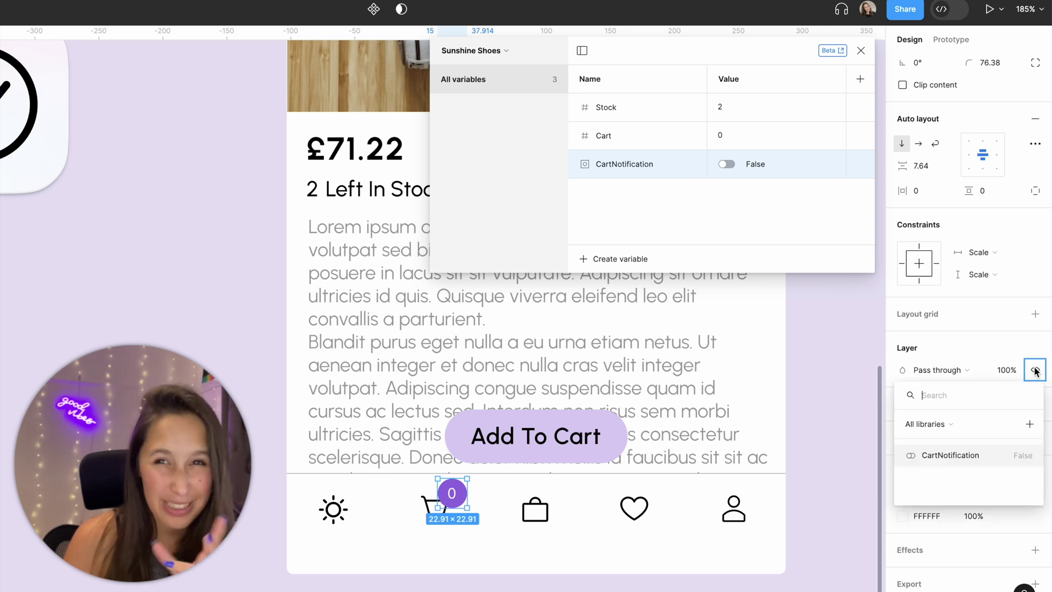
pyautogui.click(981, 453)
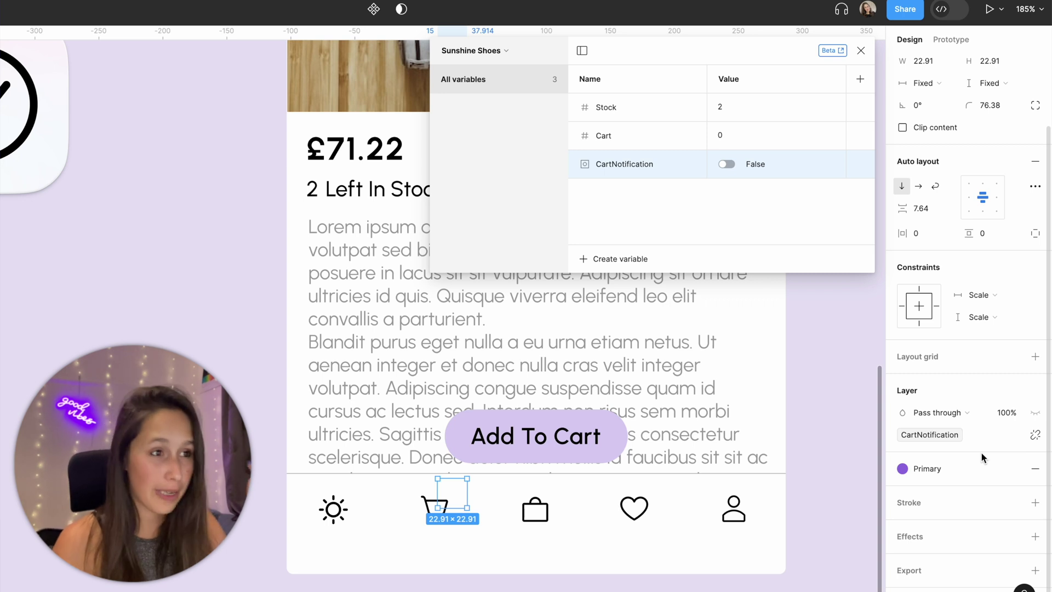
pyautogui.click(862, 345)
pyautogui.click(861, 51)
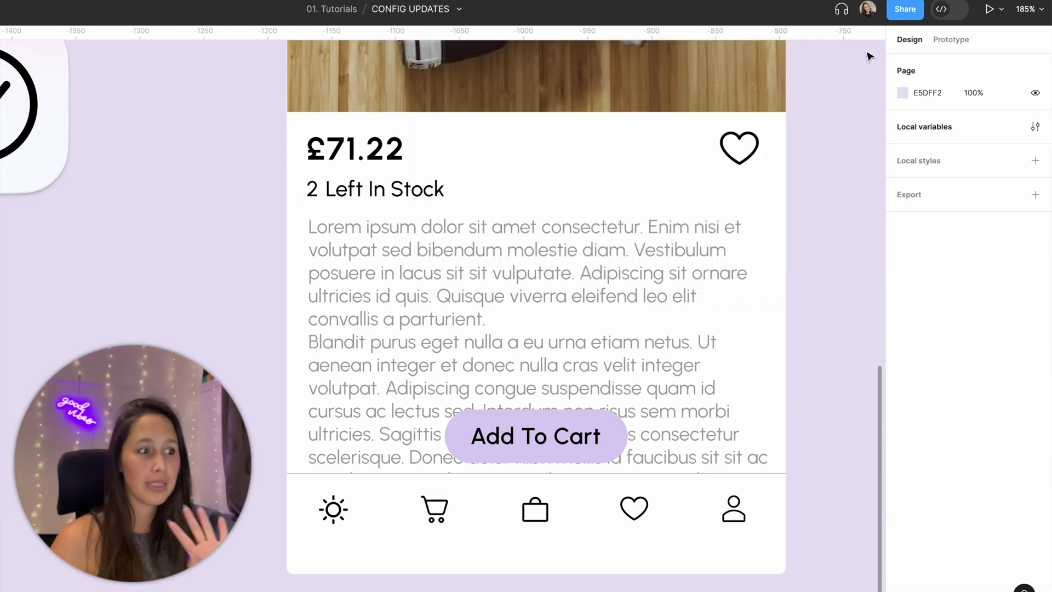
# Step: Add an action to the if branch of Add To Cart's conditional that sets CartNotification to true
pyautogui.click(541, 449)
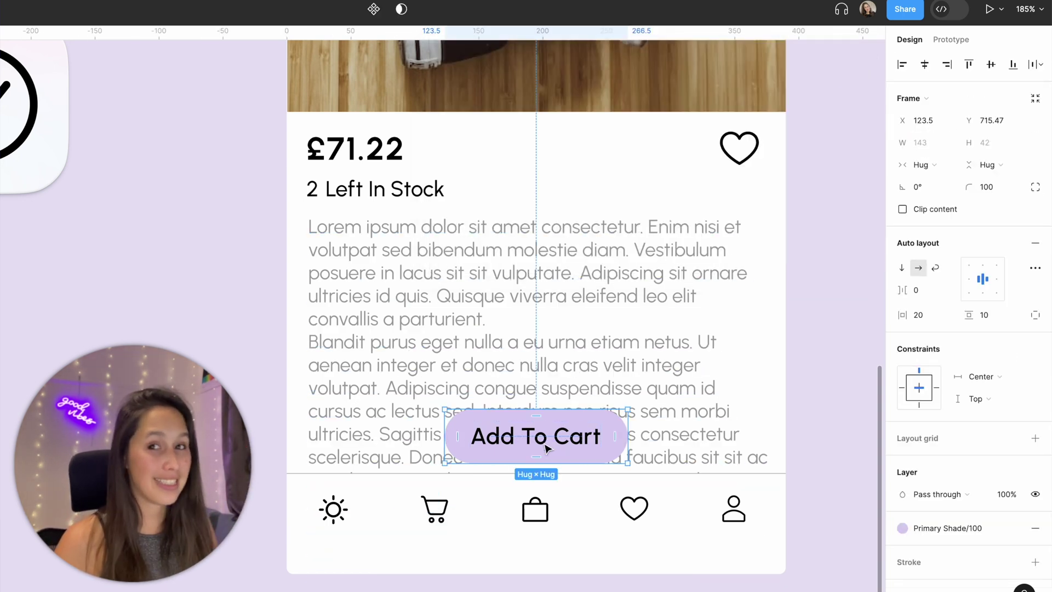
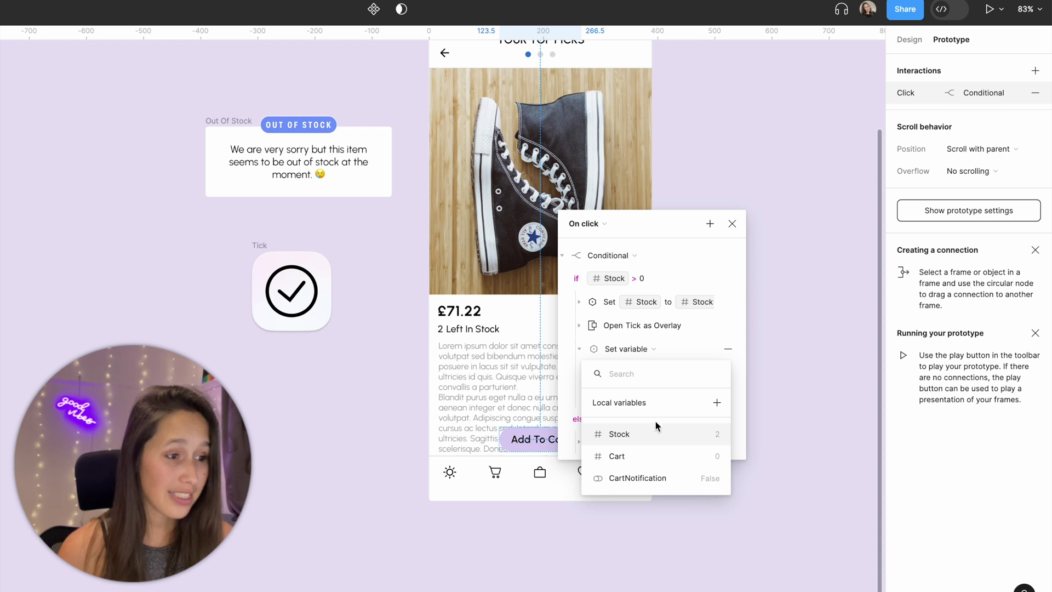
pyautogui.click(641, 478)
pyautogui.click(693, 372)
pyautogui.click(664, 387)
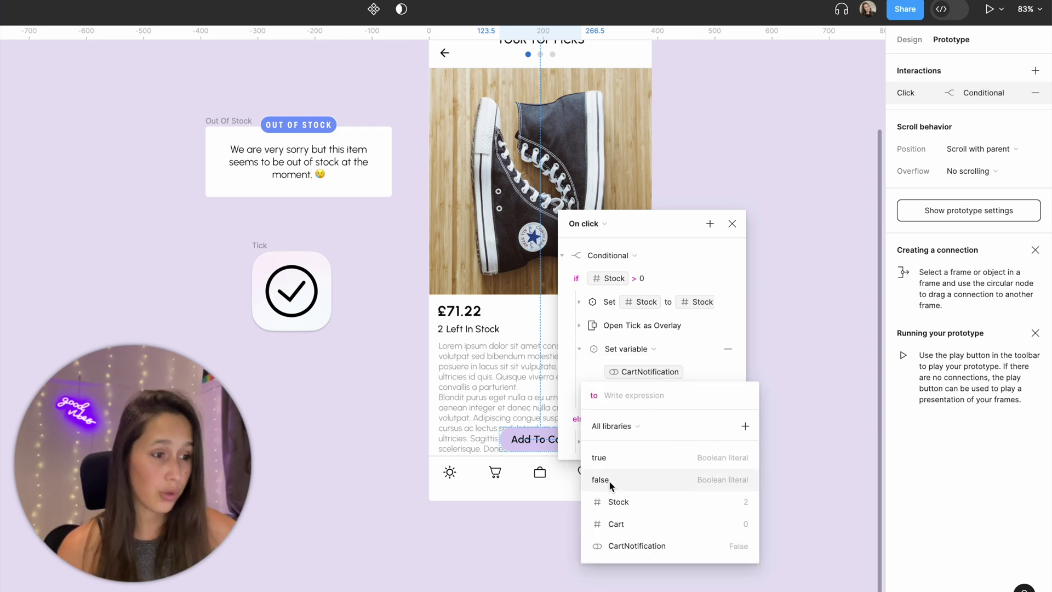
pyautogui.click(610, 459)
pyautogui.click(581, 376)
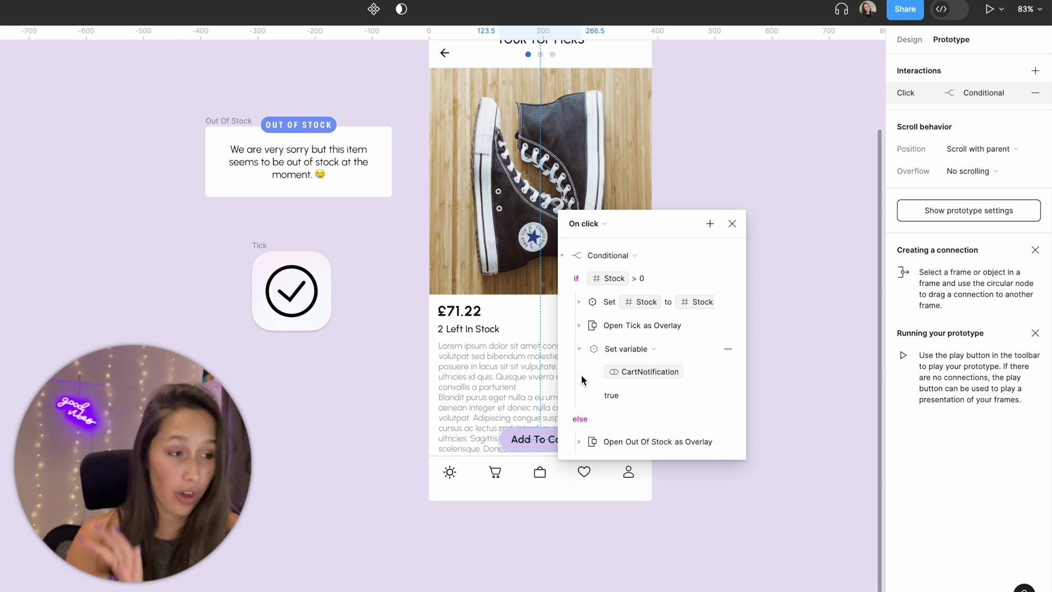
pyautogui.click(579, 349)
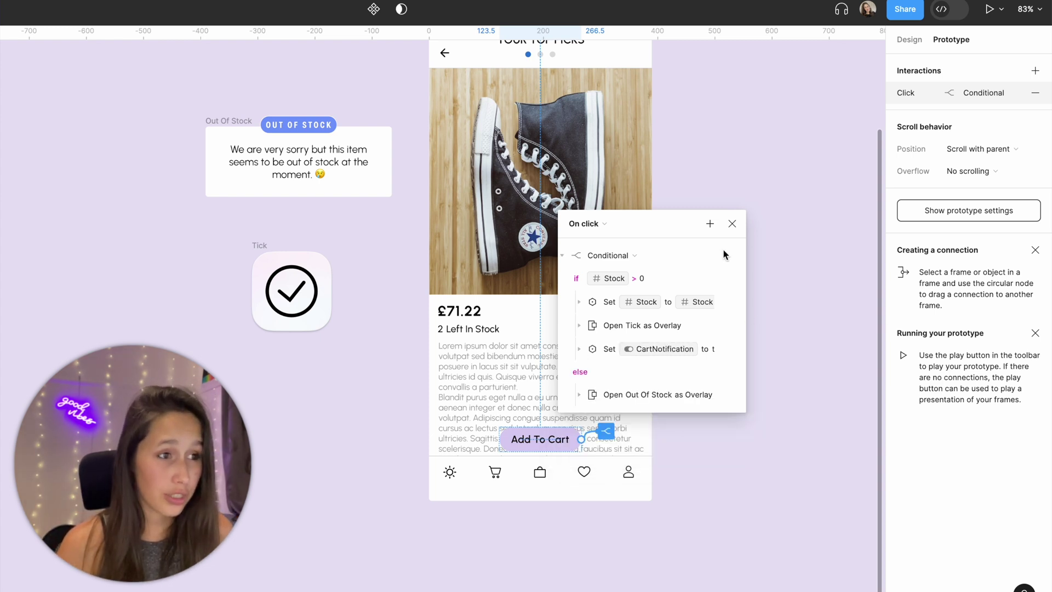
# Step: Add another action to the if Stock > 0 branch that sets Cart to Cart + 1, and close the interaction settings
pyautogui.click(729, 278)
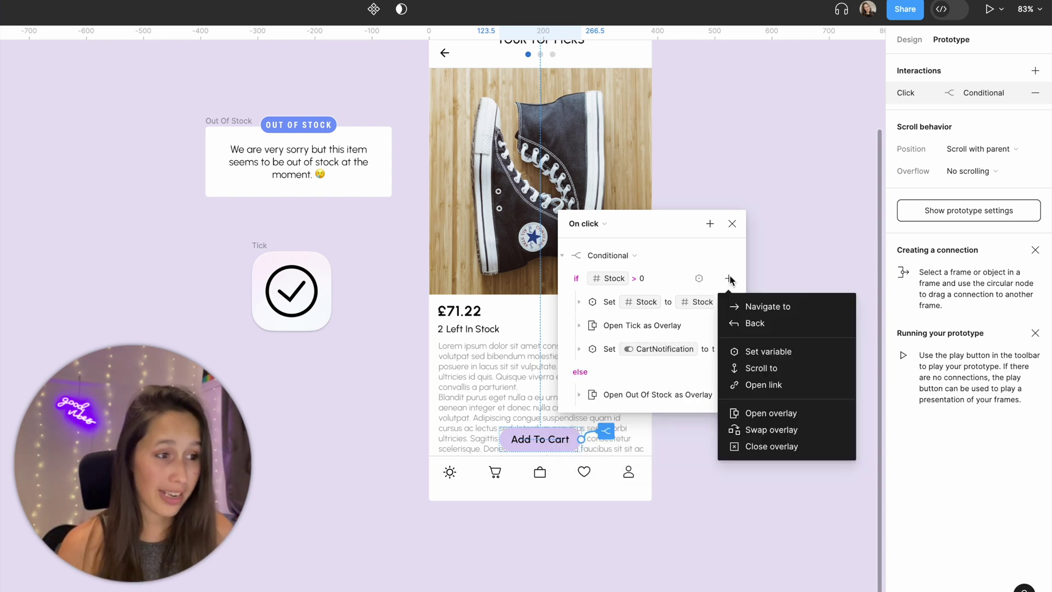
pyautogui.click(757, 360)
pyautogui.click(630, 477)
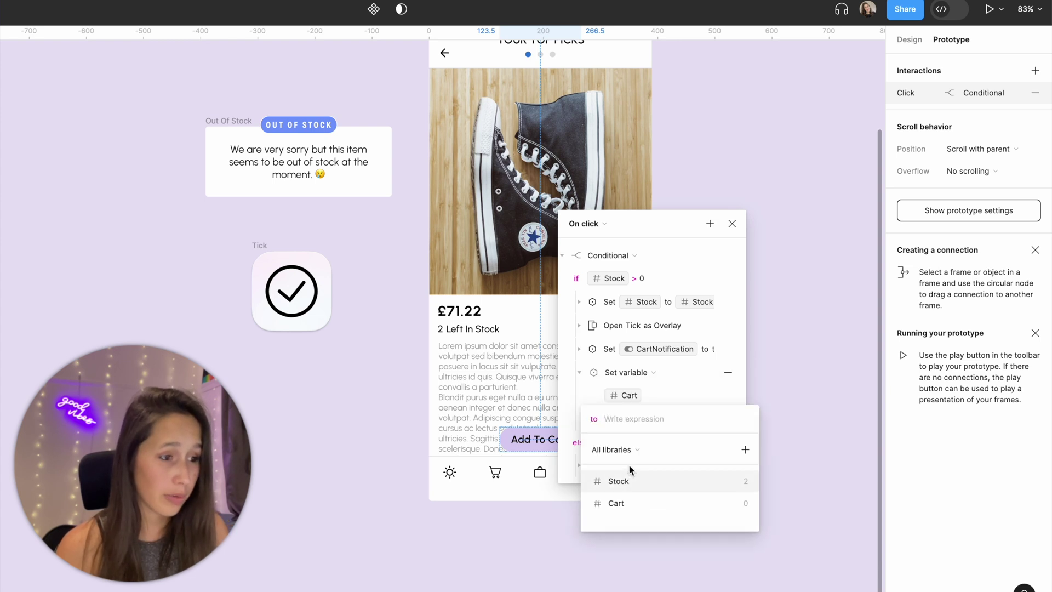
pyautogui.click(613, 501)
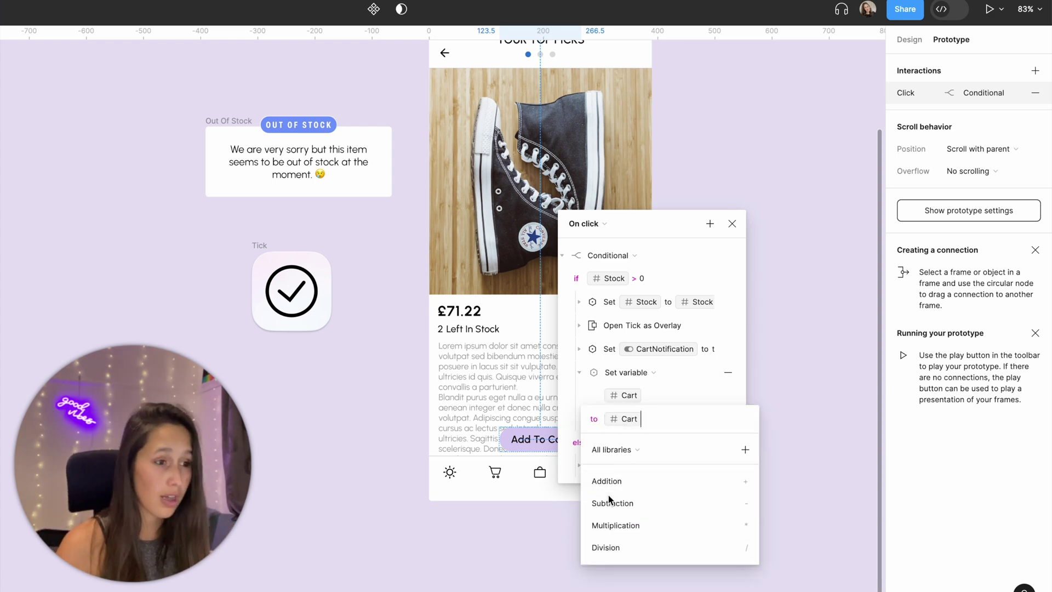
pyautogui.click(620, 487)
pyautogui.write('1')
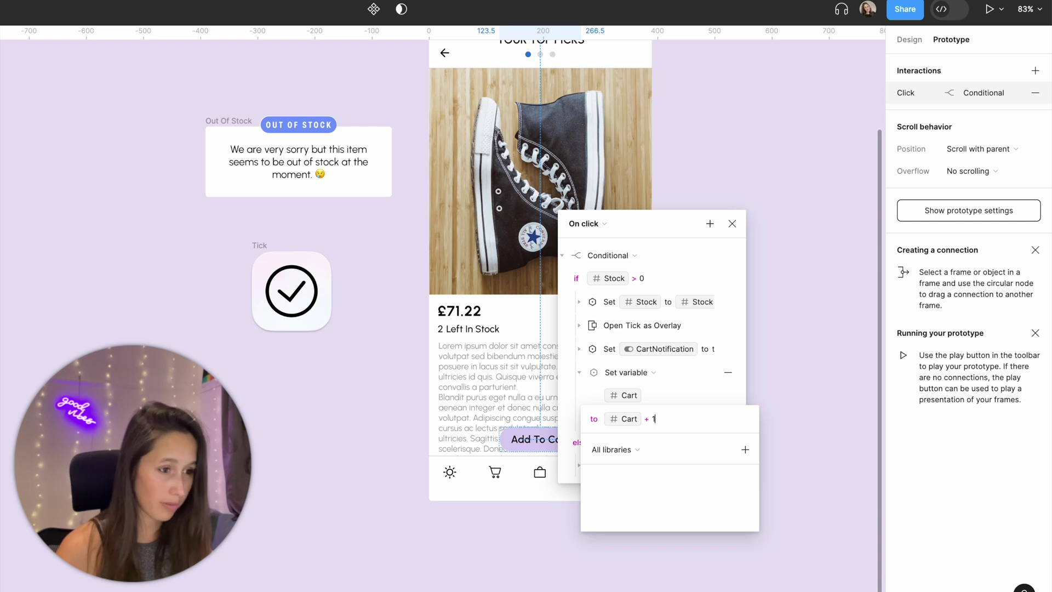
pyautogui.press('Return')
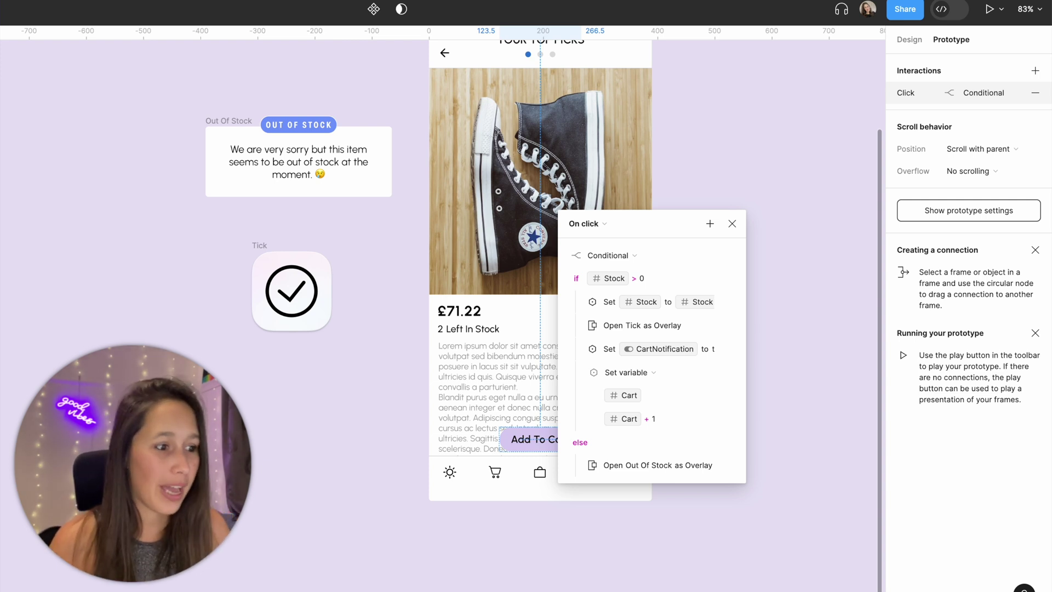
pyautogui.click(732, 225)
pyautogui.click(742, 228)
# Step: Preview the Your Top Picks frame and use Add To Cart three times to test the stock count, overlays and cart badge
pyautogui.scroll(-3, 735, 207)
pyautogui.scroll(3, 548, 164)
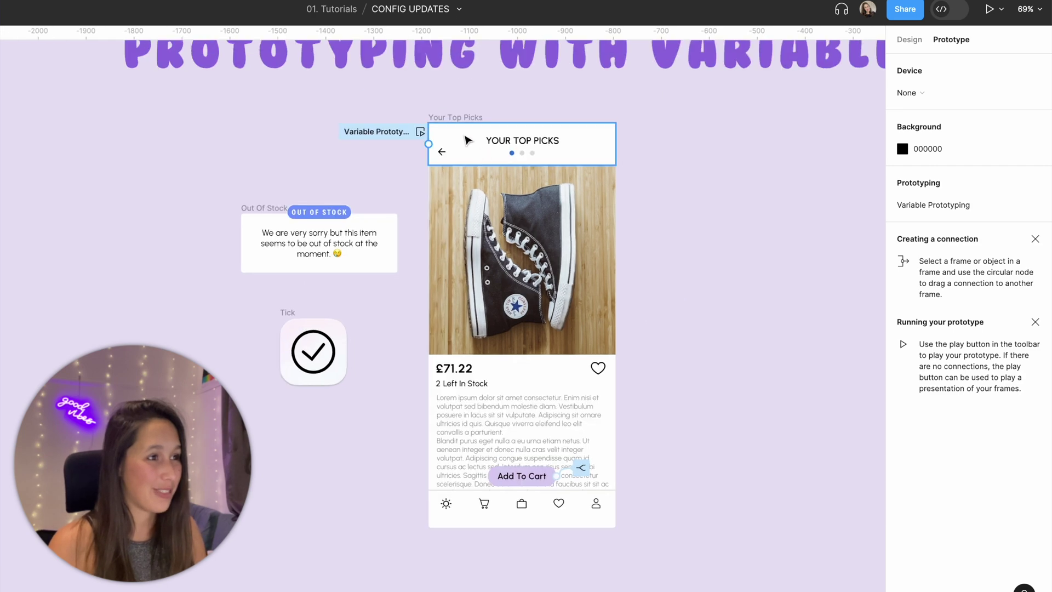
pyautogui.click(449, 119)
pyautogui.hotkey('shift', 'space')
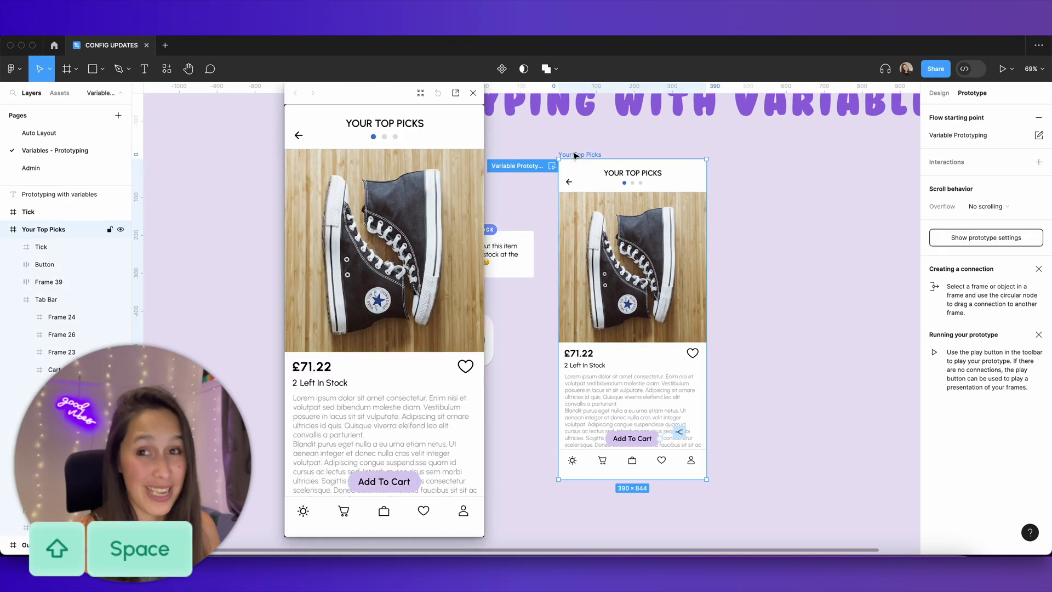
pyautogui.click(399, 483)
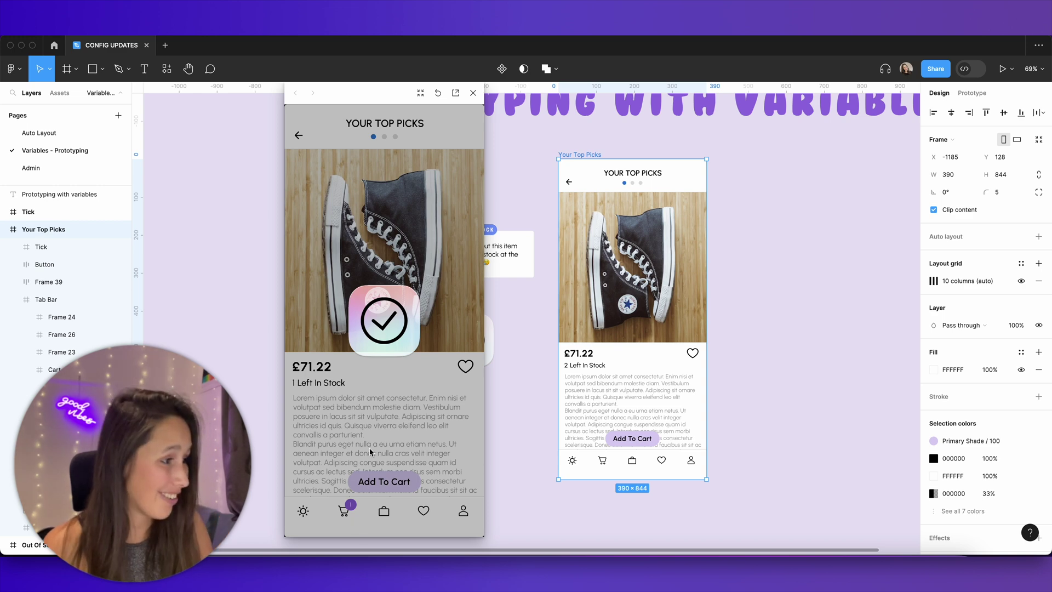
pyautogui.click(382, 489)
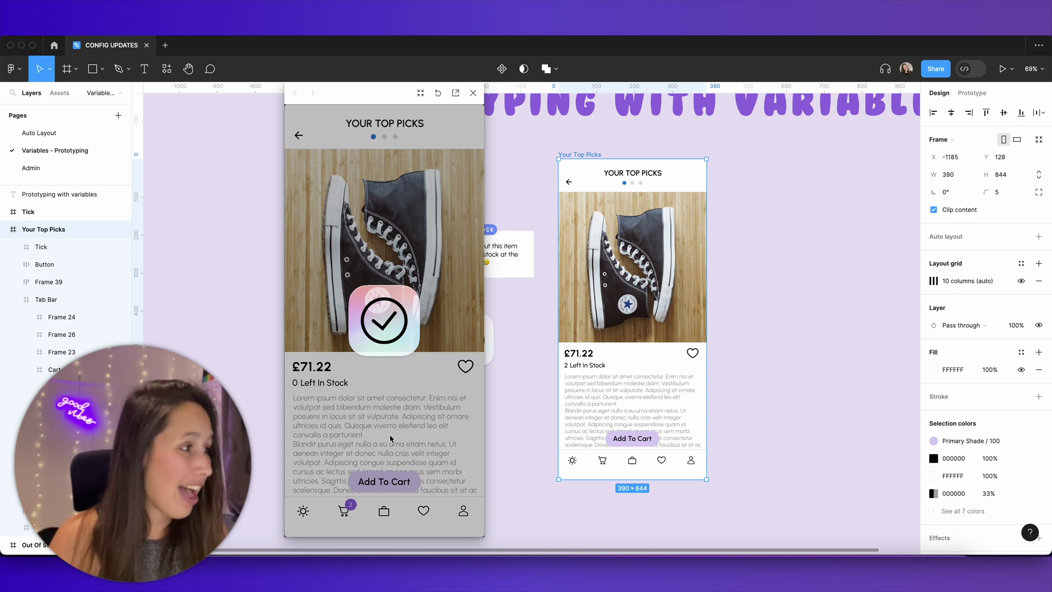
pyautogui.click(387, 480)
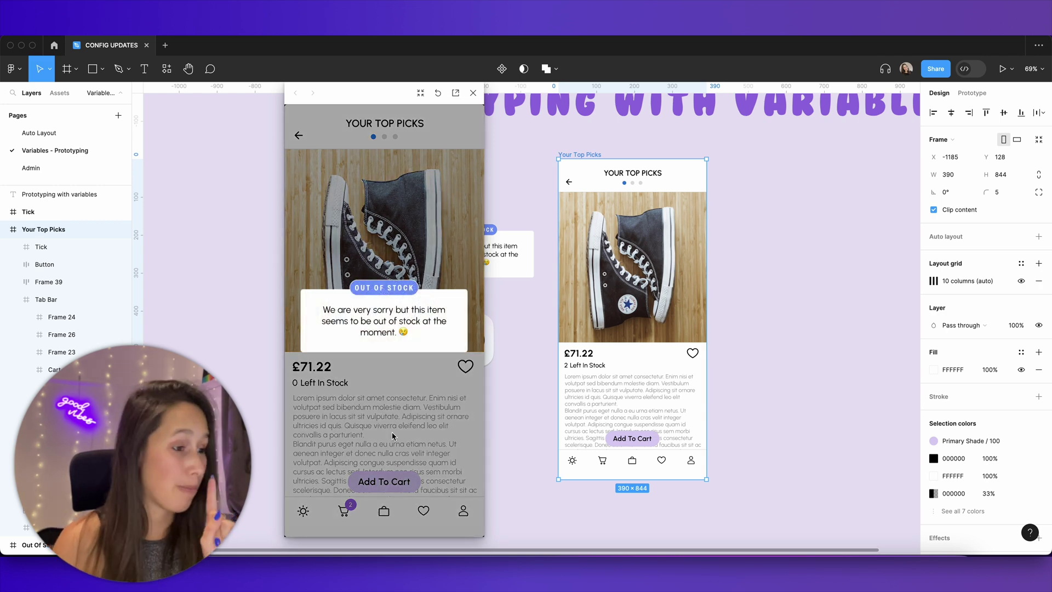
# Step: Open the Add To Cart button's On click conditional to review its variable and overlay actions
pyautogui.click(679, 434)
pyautogui.moveTo(689, 462); pyautogui.dragTo(689, 207)
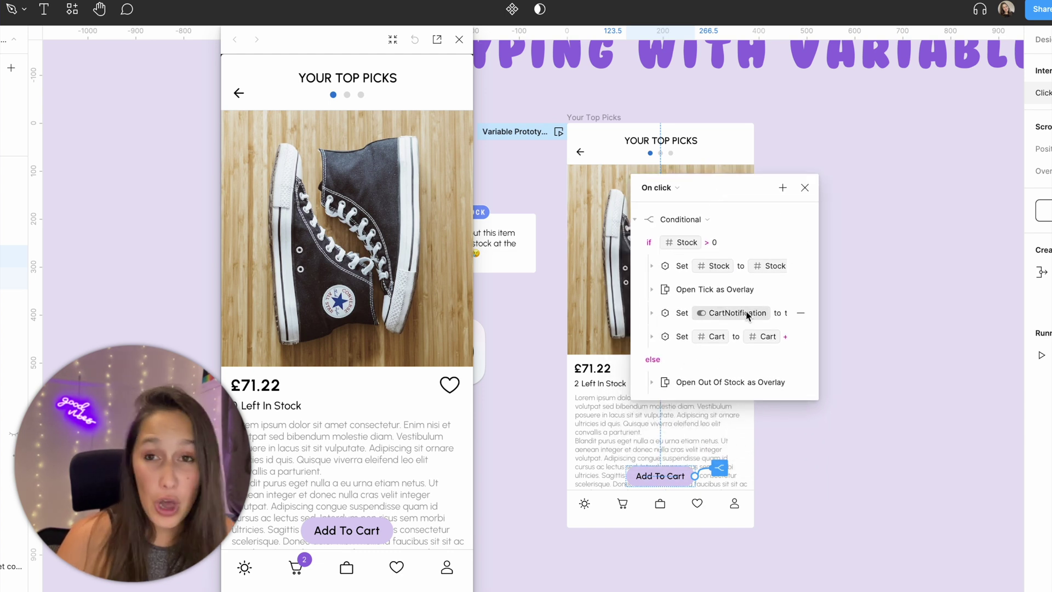